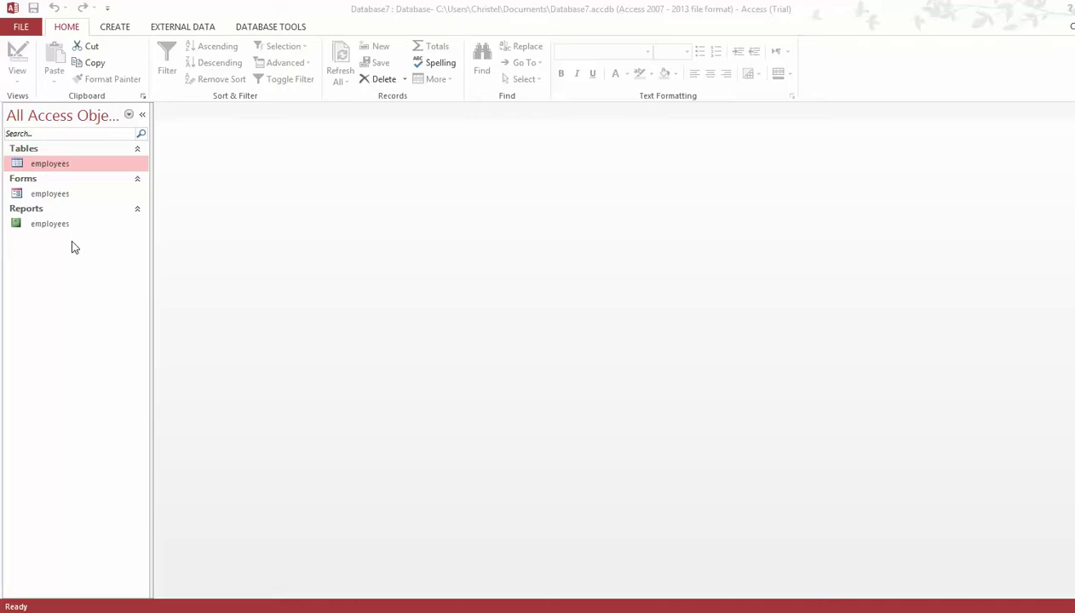
- Create a blank form and add a header title reading Switchboard
{"action": "left_click", "coordinate": [115, 27]}
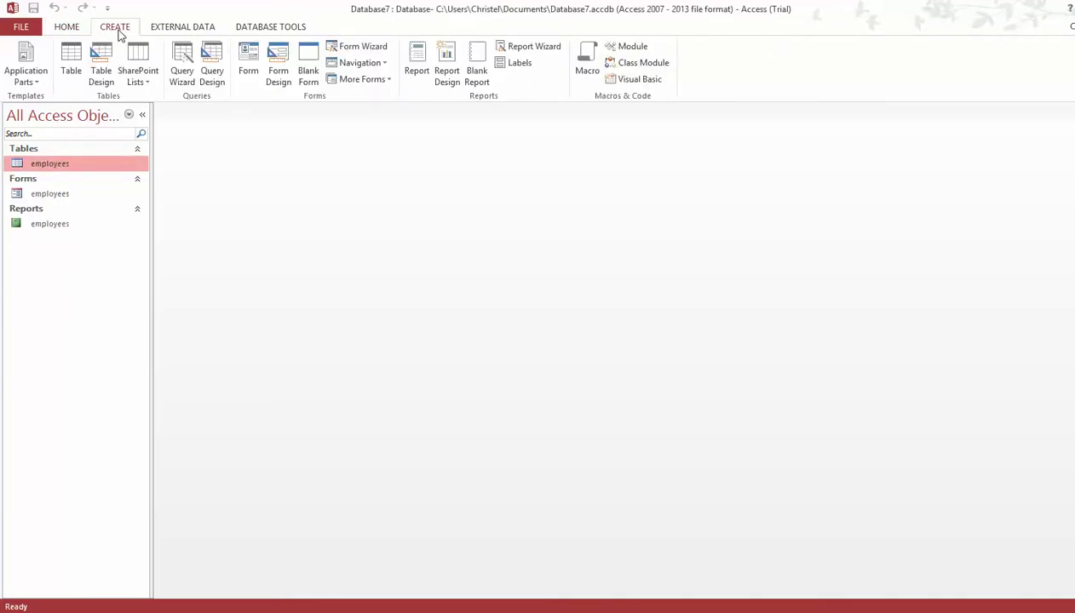
{"action": "left_click", "coordinate": [308, 75]}
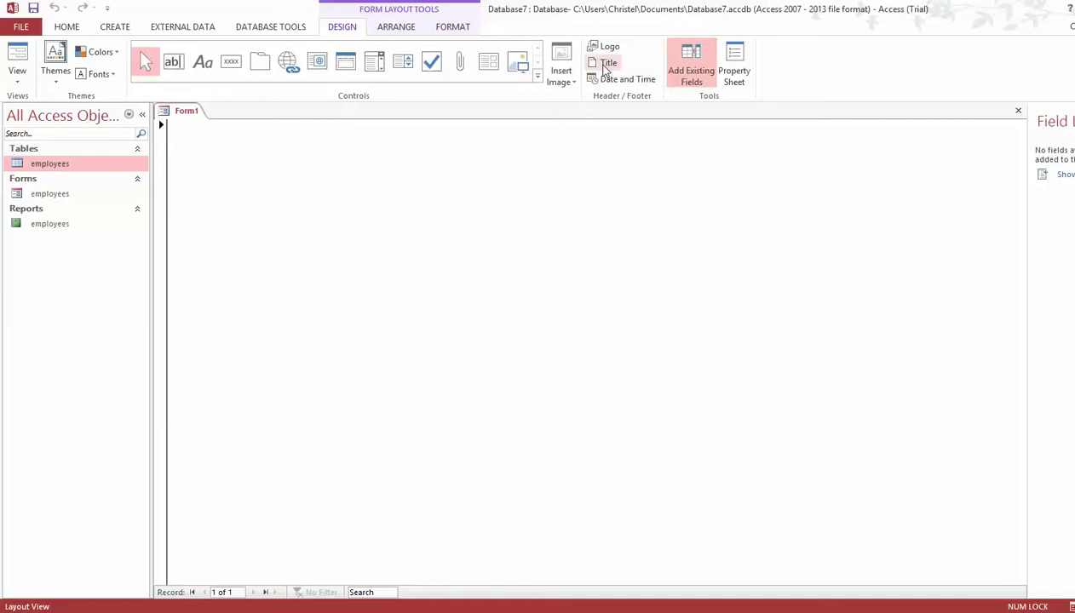
{"action": "left_click", "coordinate": [605, 66]}
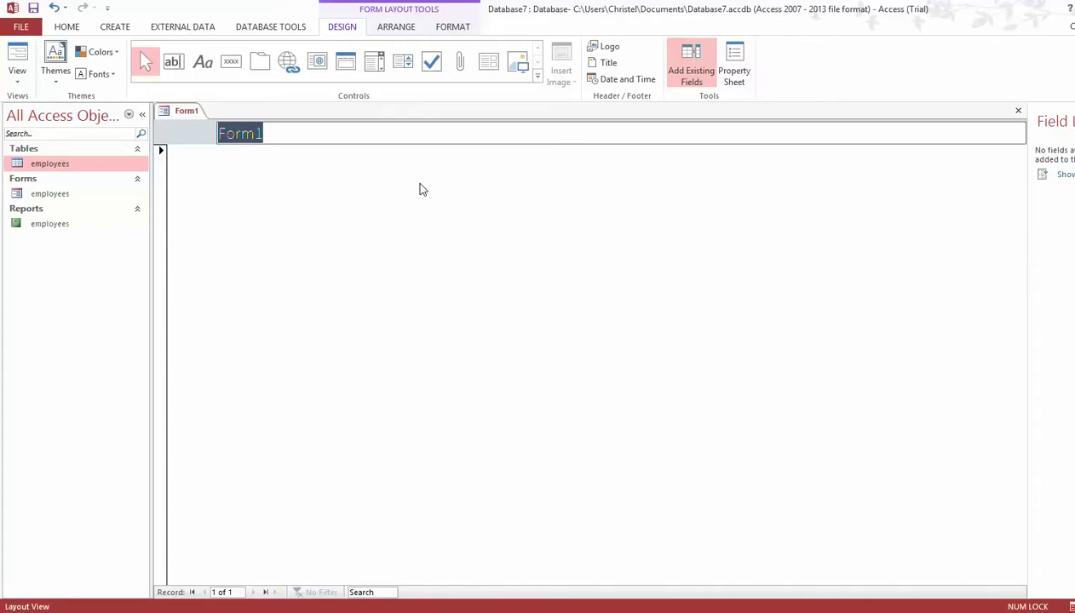
{"action": "key", "text": "BackSpace"}
{"action": "type", "text": "Swit"}
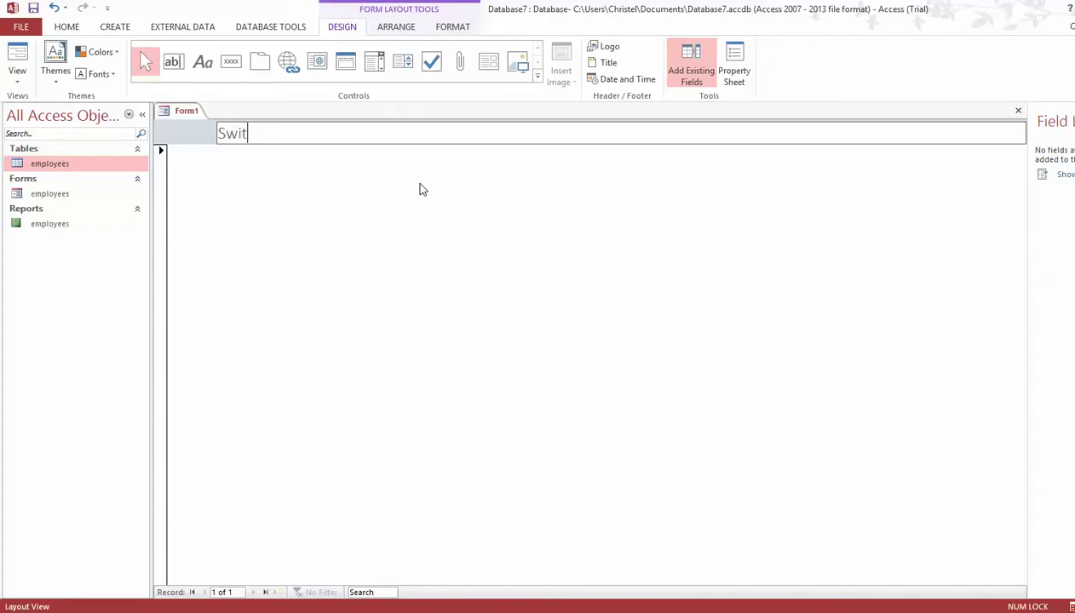
{"action": "type", "text": "chboard"}
{"action": "left_click", "coordinate": [410, 197]}
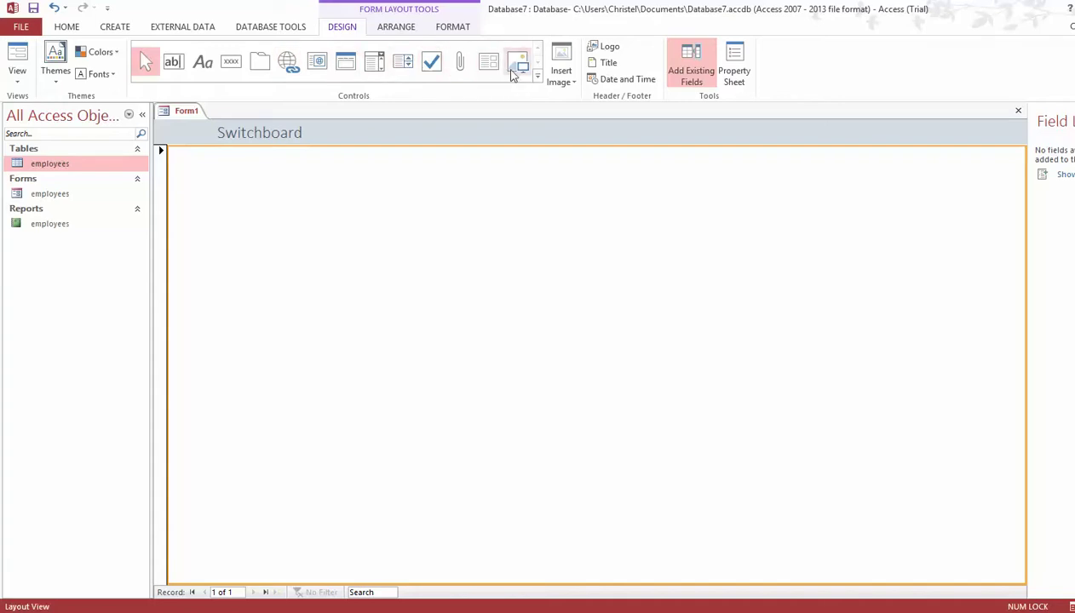
{"action": "left_click", "coordinate": [538, 77]}
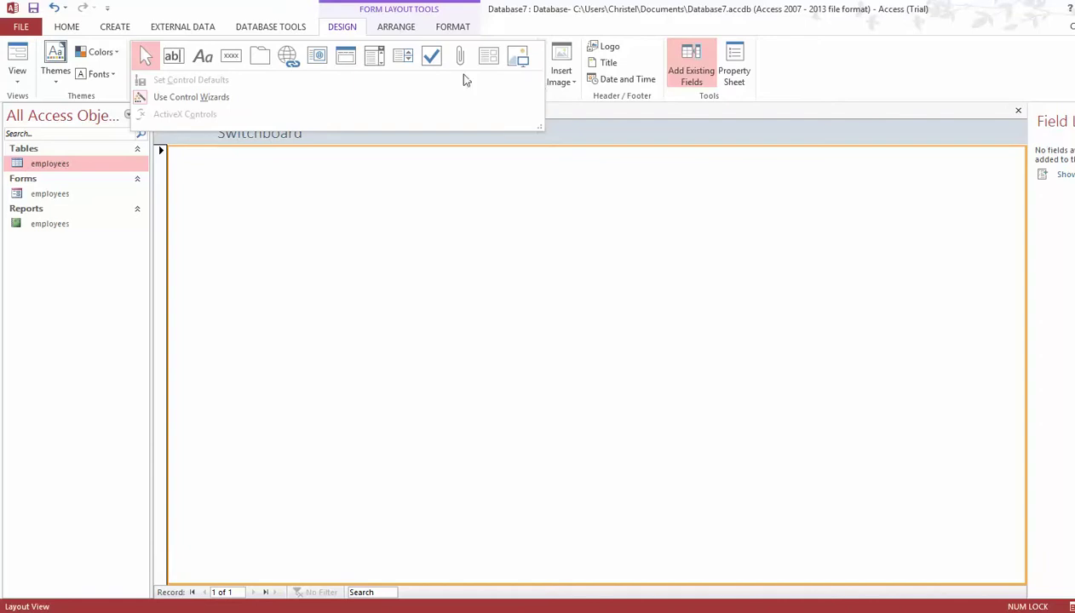
{"action": "left_click", "coordinate": [188, 100]}
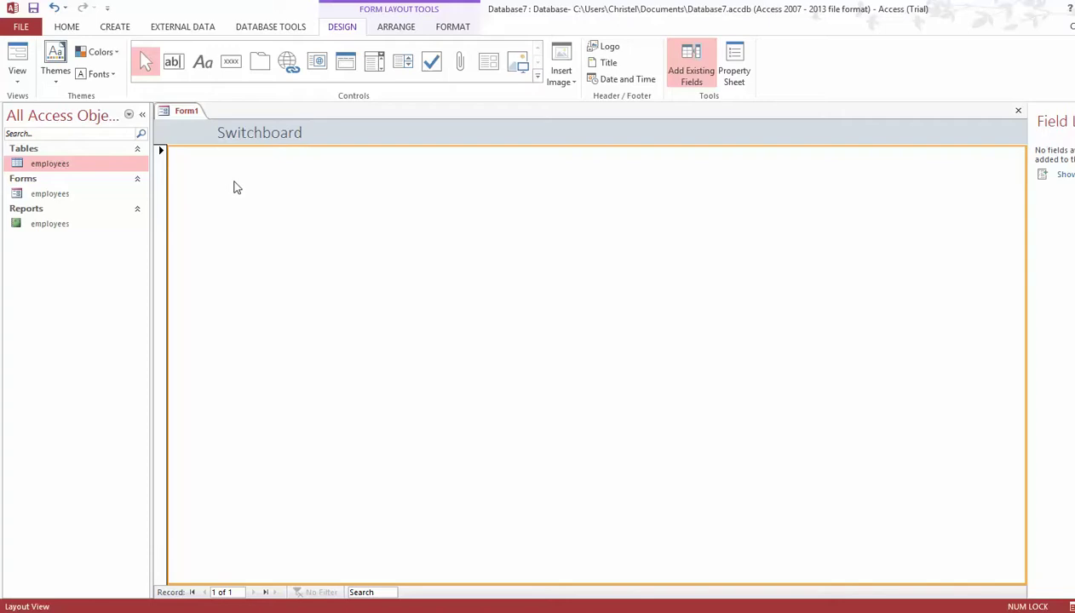
{"action": "left_click", "coordinate": [238, 71]}
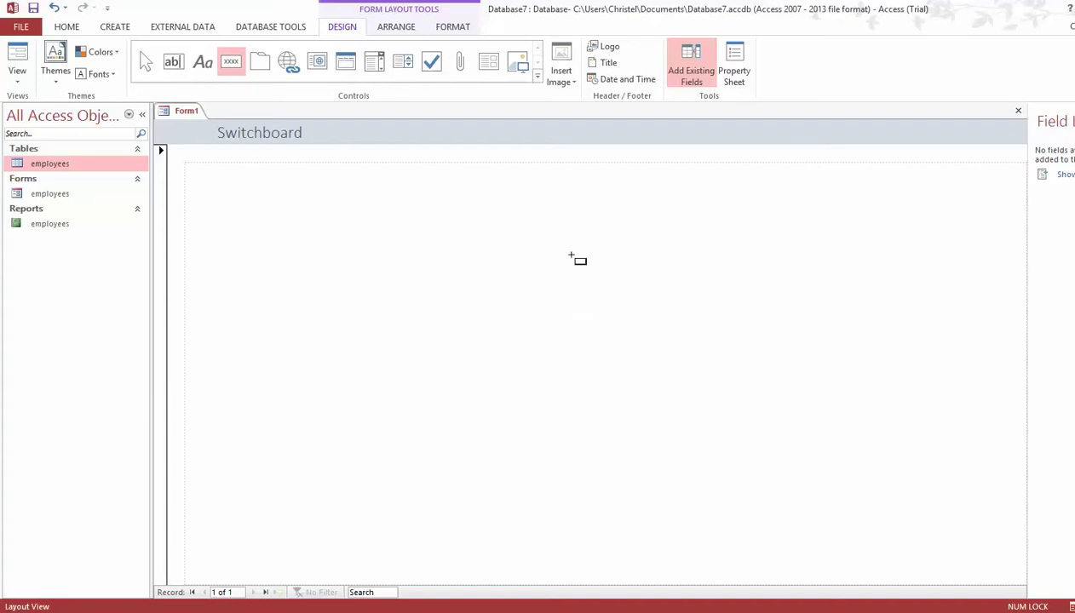
{"action": "left_click", "coordinate": [359, 246]}
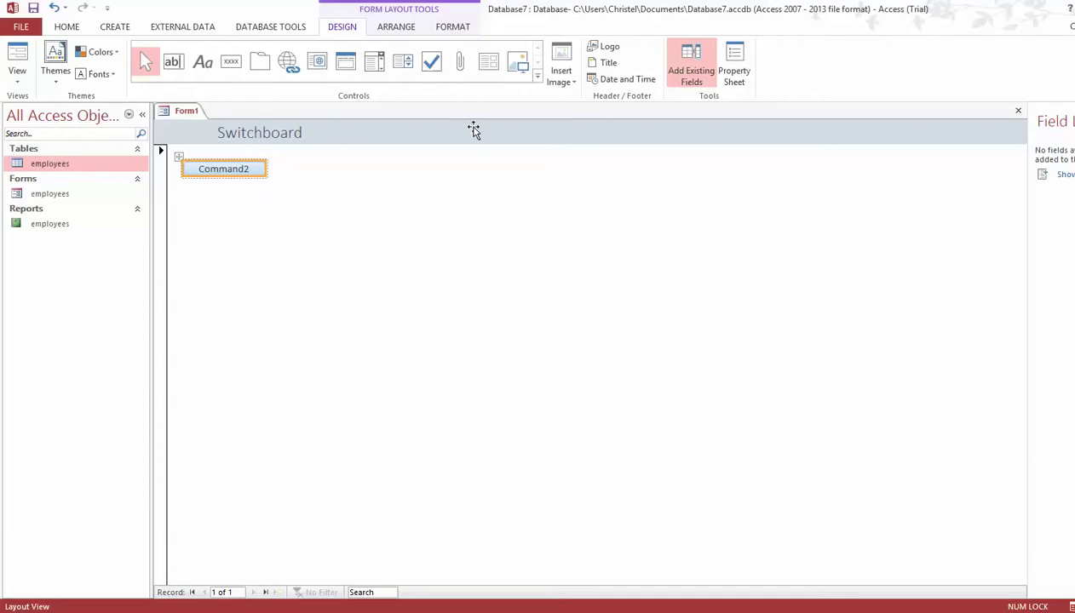
{"action": "left_click", "coordinate": [537, 79]}
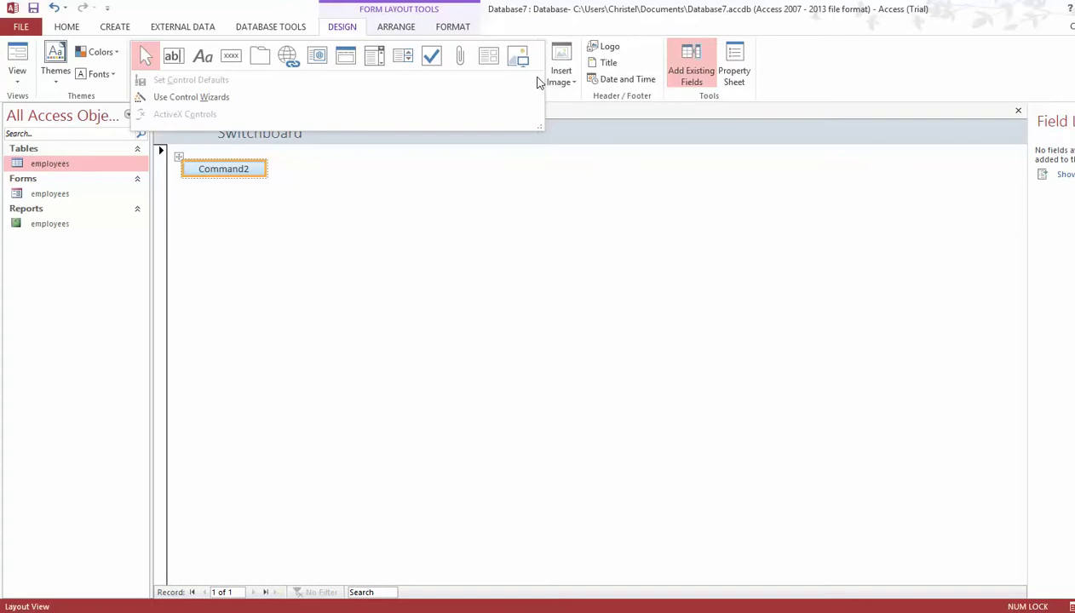
{"action": "left_click", "coordinate": [212, 99]}
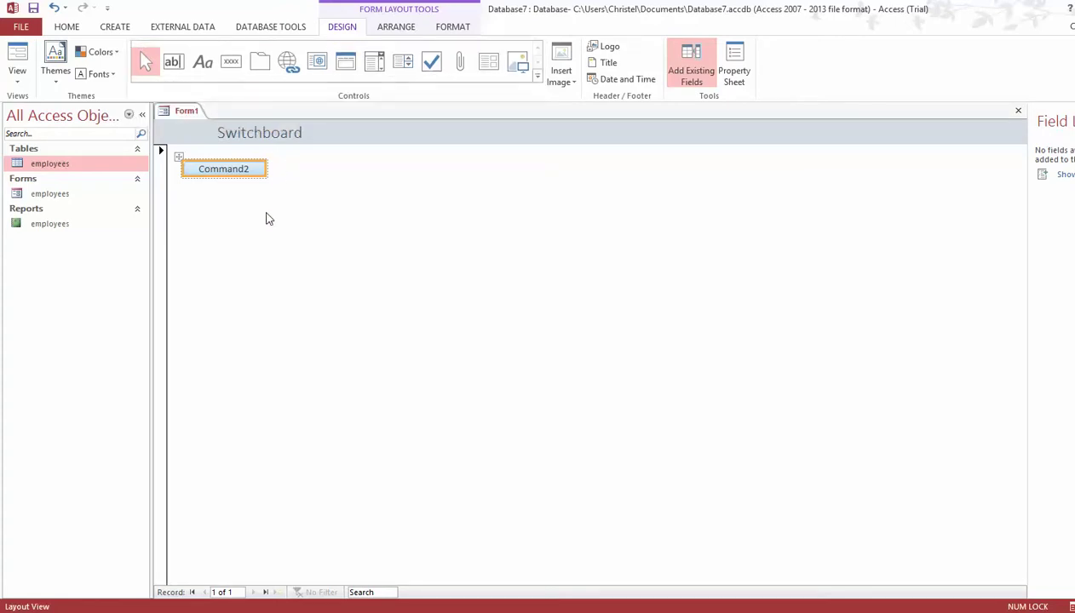
- Add a wizard-built command button that uses the Open Form action to open the employees form with all records
{"action": "left_click", "coordinate": [230, 63]}
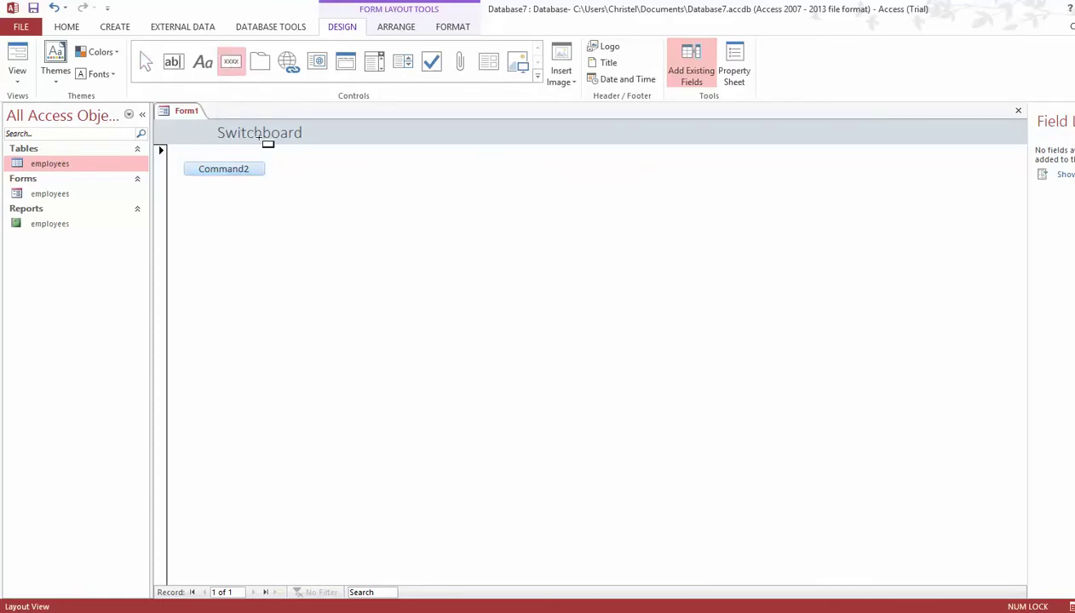
{"action": "left_click", "coordinate": [298, 245]}
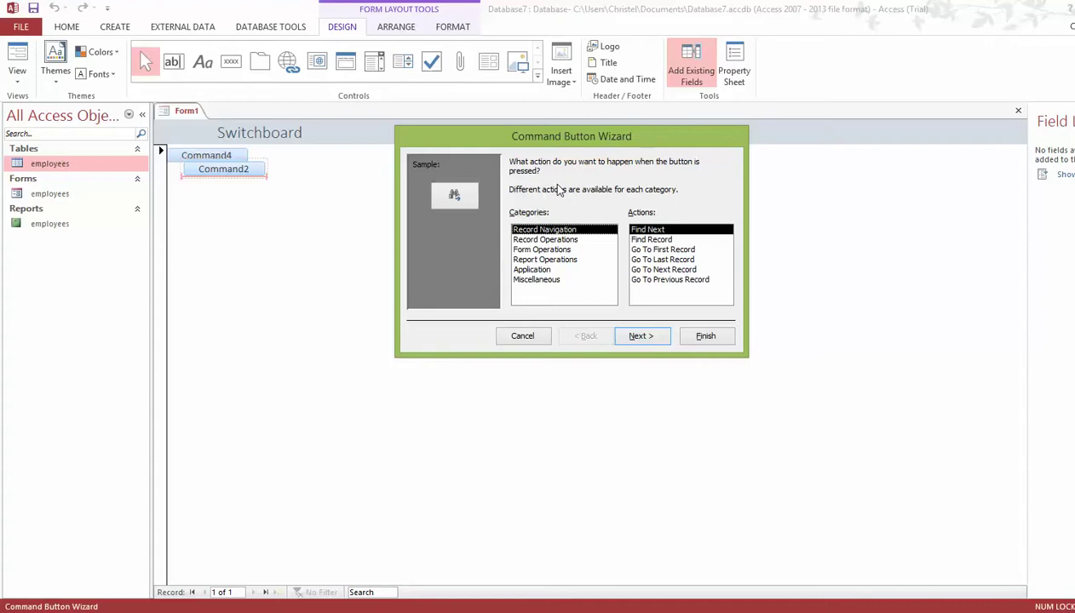
{"action": "left_click", "coordinate": [542, 250]}
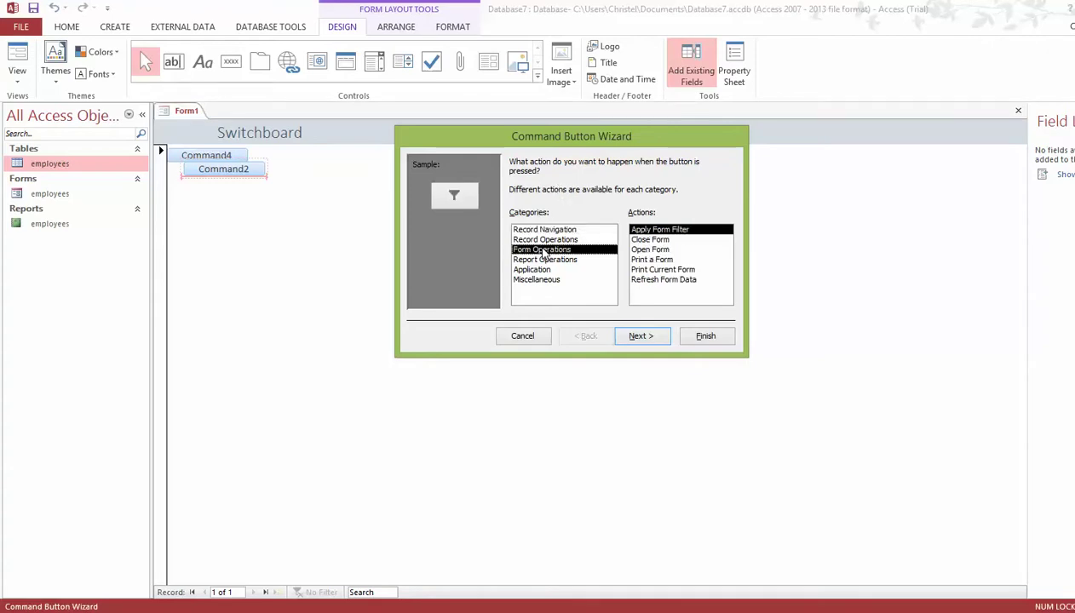
{"action": "left_click", "coordinate": [639, 250]}
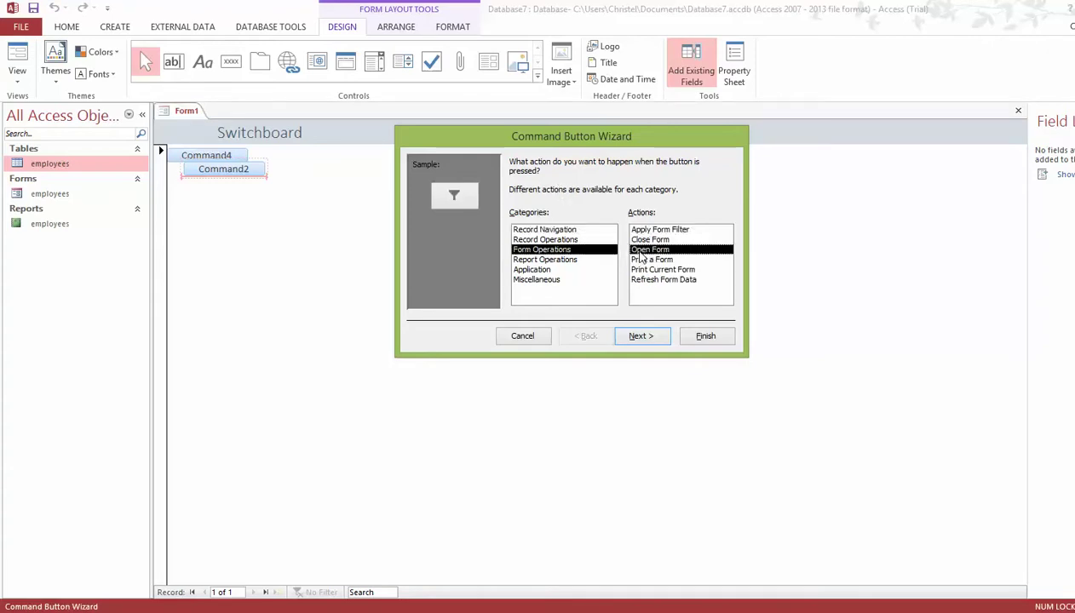
{"action": "left_click", "coordinate": [639, 337]}
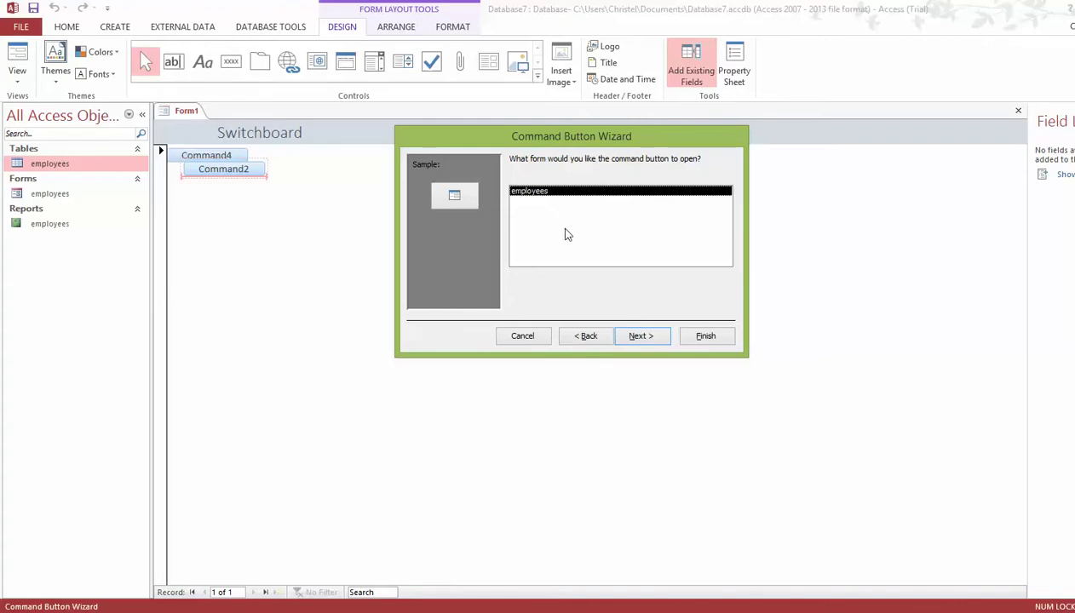
{"action": "left_click", "coordinate": [641, 339]}
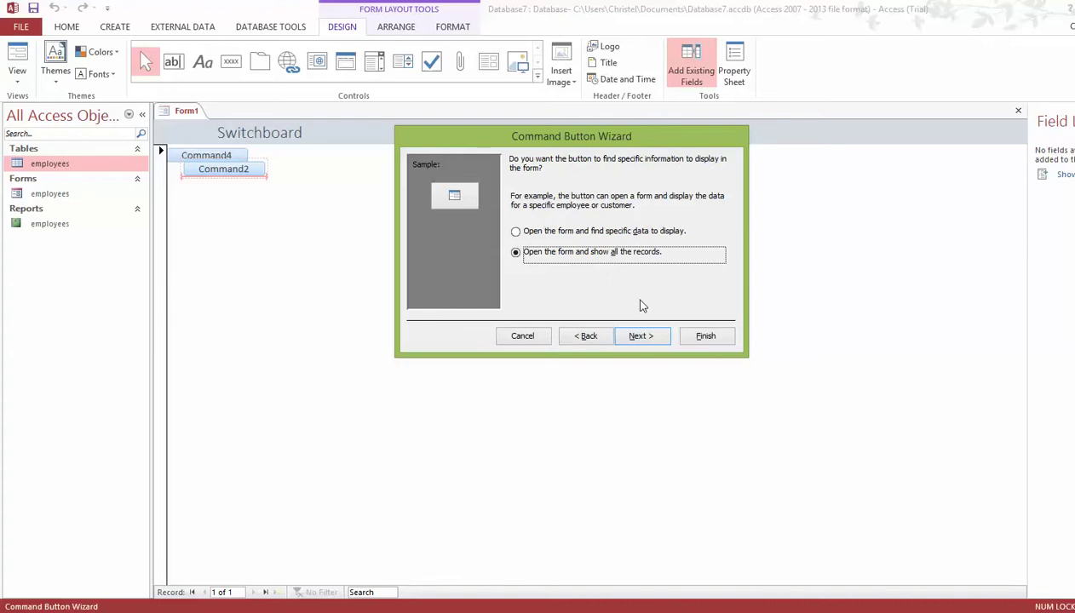
{"action": "left_click", "coordinate": [643, 337]}
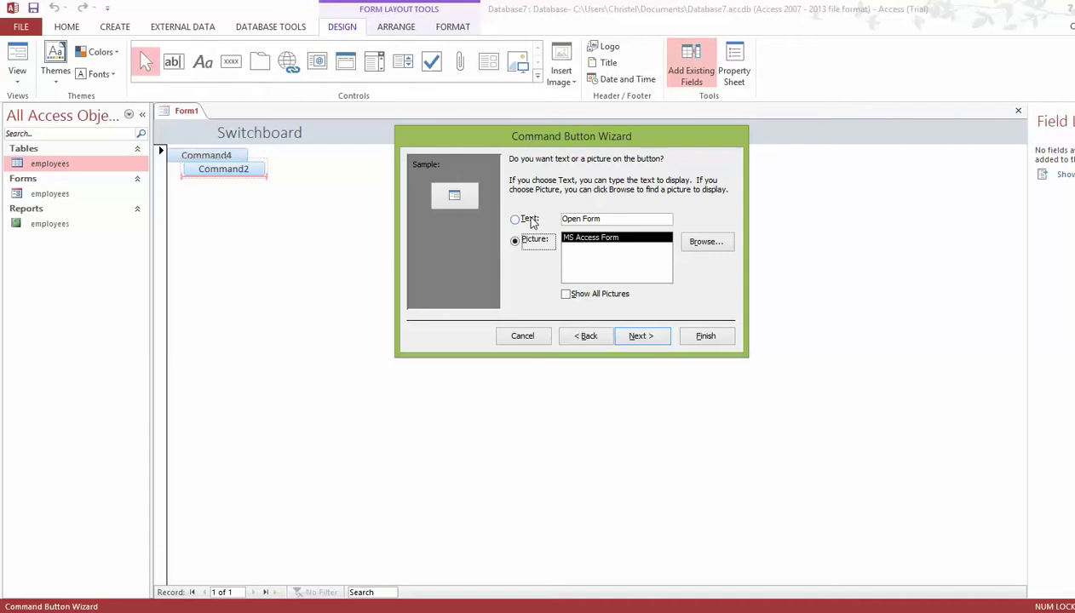
- Show the text Open Form on the button instead of a picture, name the button Form and finish the wizard
{"action": "left_click", "coordinate": [516, 219]}
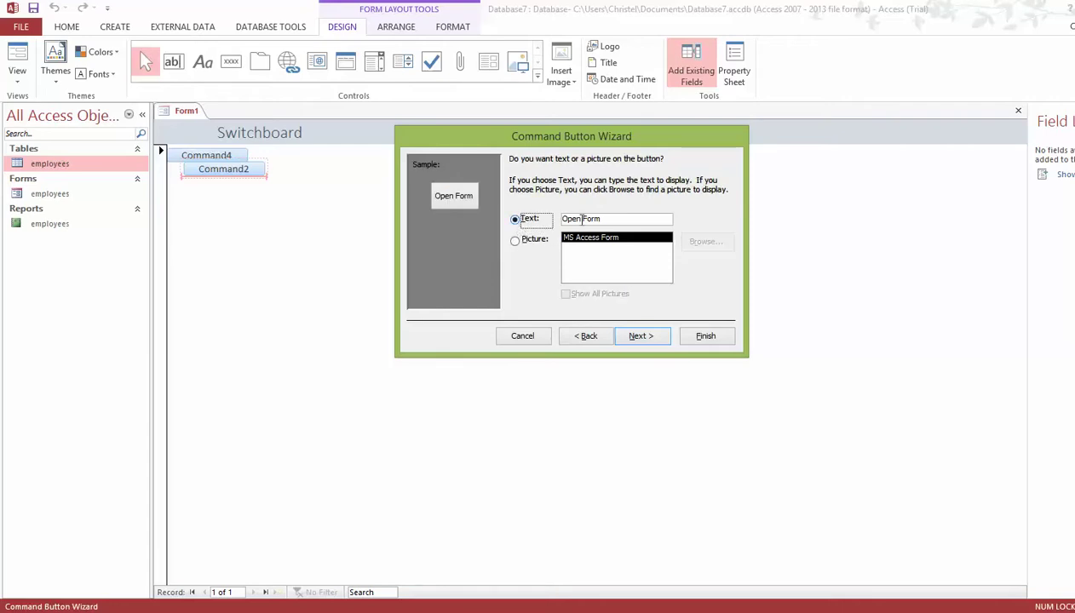
{"action": "left_click", "coordinate": [614, 220]}
{"action": "key", "text": "BackSpace"}
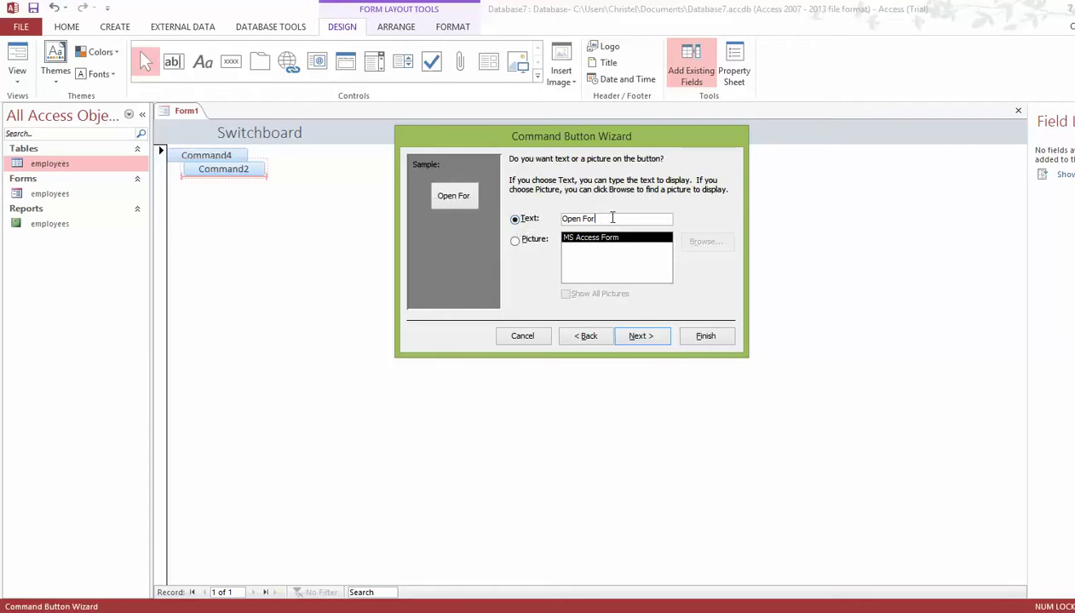
{"action": "type", "text": "m"}
{"action": "left_click", "coordinate": [634, 340]}
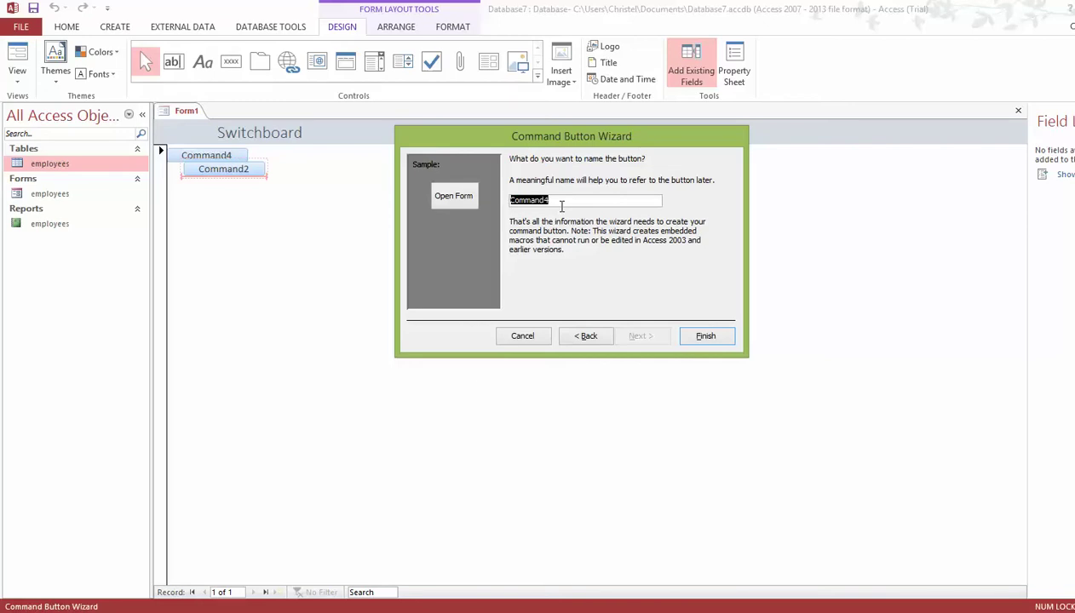
{"action": "type", "text": "Fotrm"}
{"action": "key", "text": "BackSpace"}
{"action": "key", "text": "BackSpace"}
{"action": "key", "text": "BackSpace"}
{"action": "type", "text": "rm"}
{"action": "left_click", "coordinate": [699, 338]}
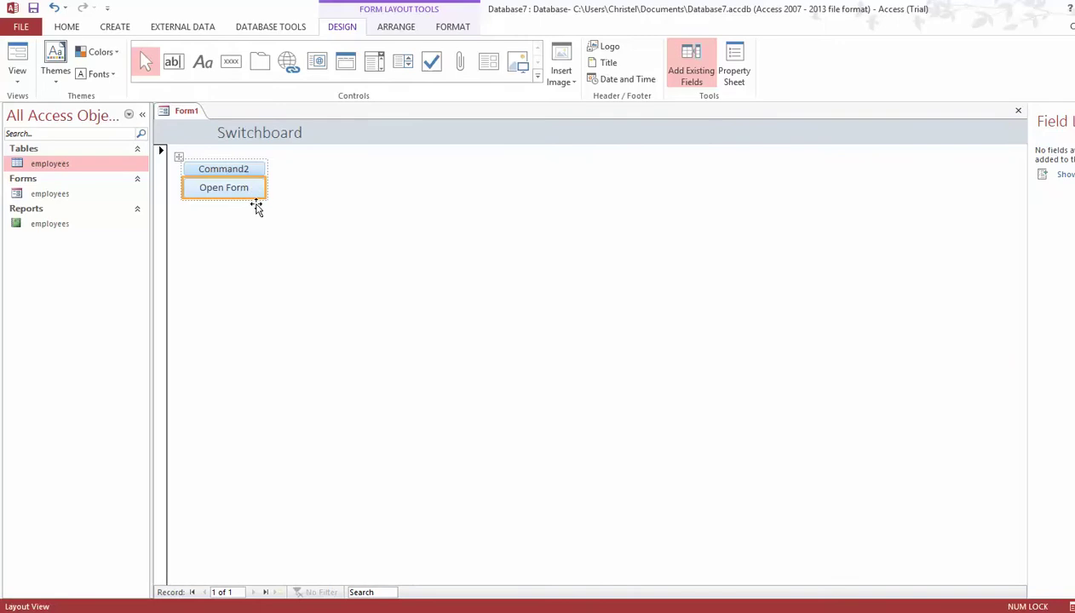
- Delete the Command2 button above the Open Form button
{"action": "left_click", "coordinate": [239, 167]}
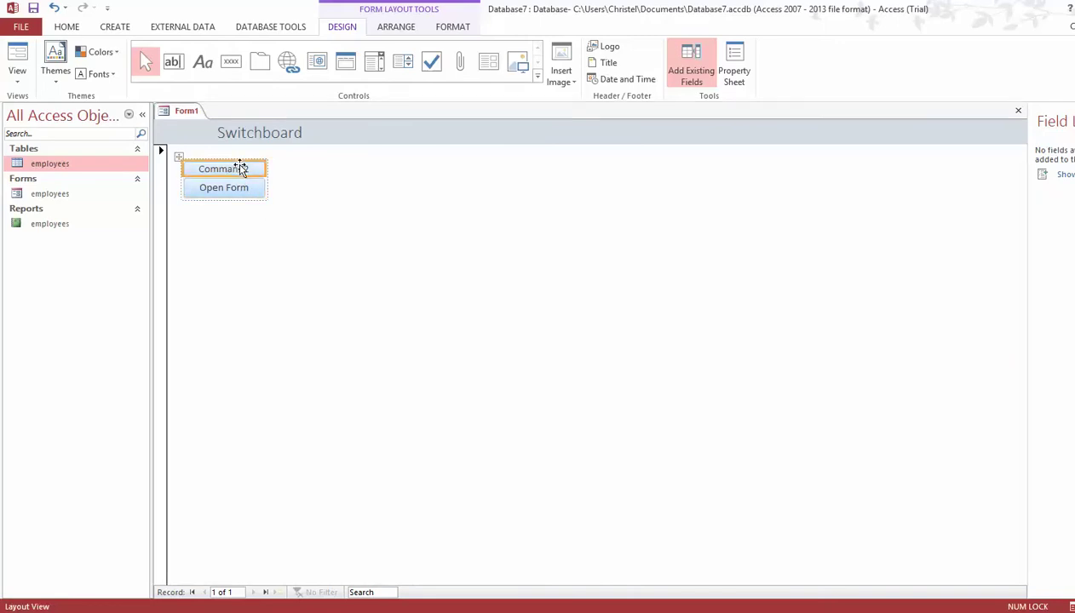
{"action": "key", "text": "Delete"}
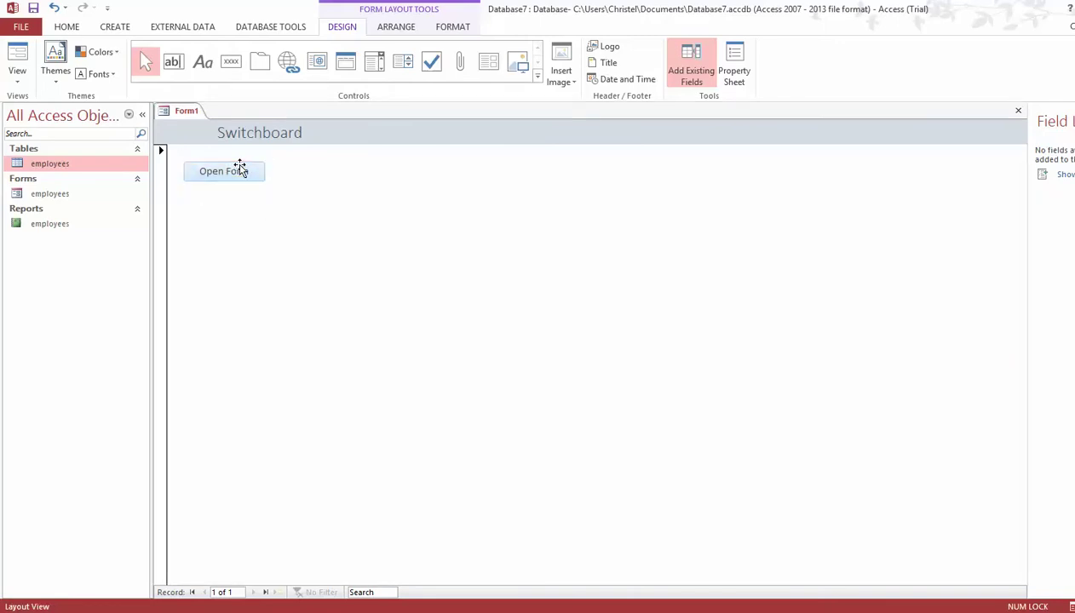
{"action": "left_click", "coordinate": [256, 207]}
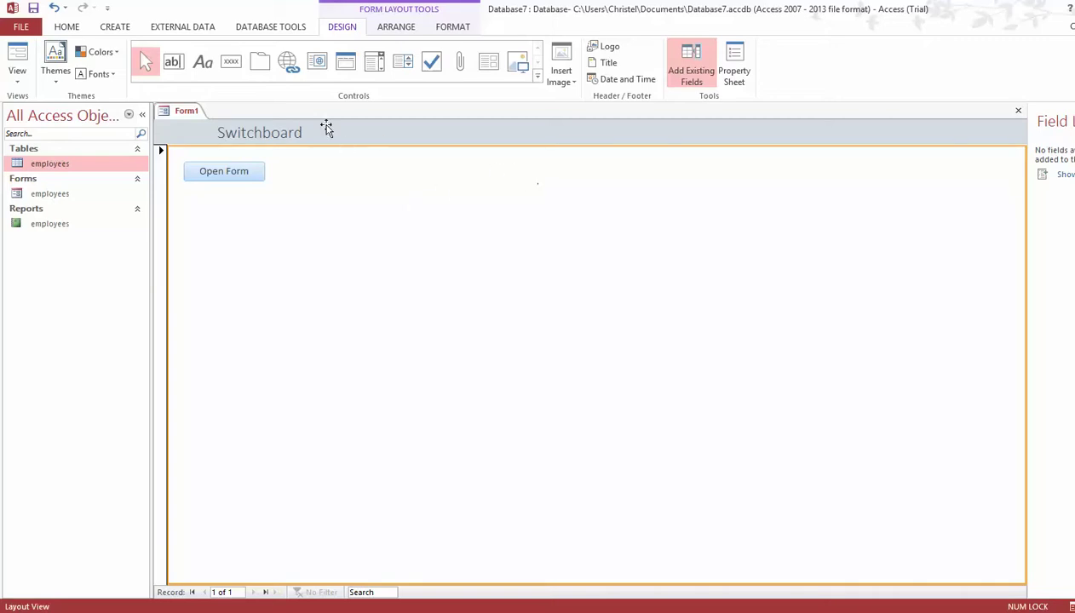
- Add a second command button with the Quit Application action from the Application category
{"action": "left_click", "coordinate": [232, 65]}
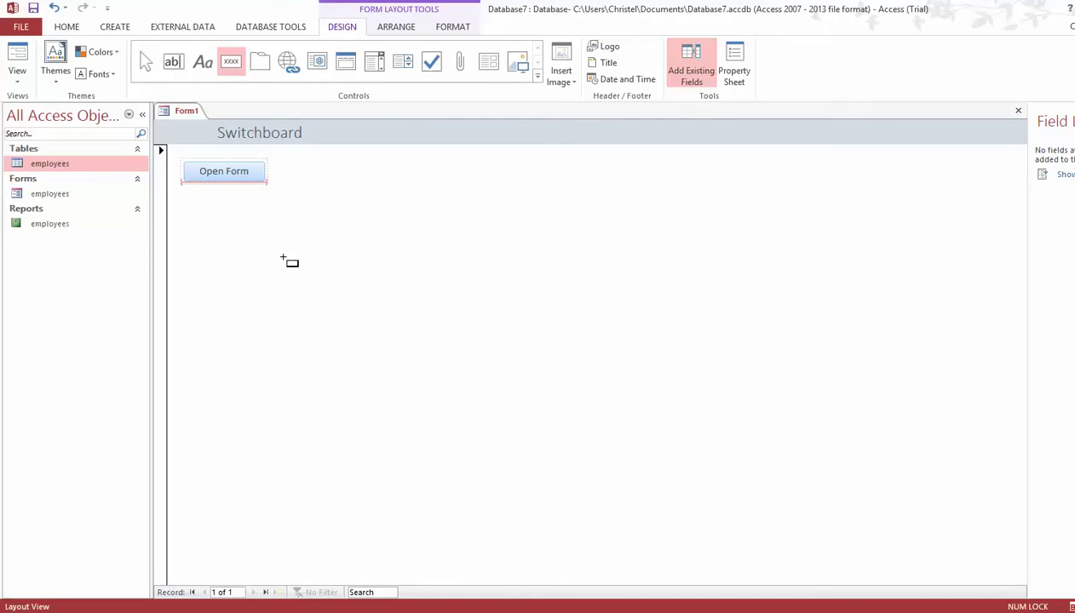
{"action": "left_click", "coordinate": [283, 257]}
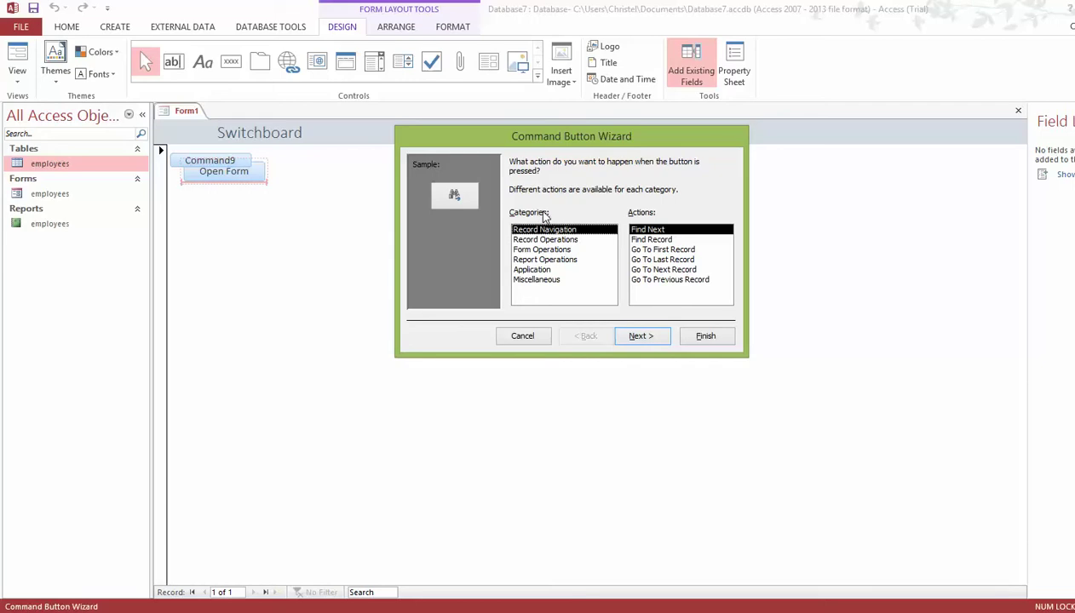
{"action": "left_click", "coordinate": [537, 270]}
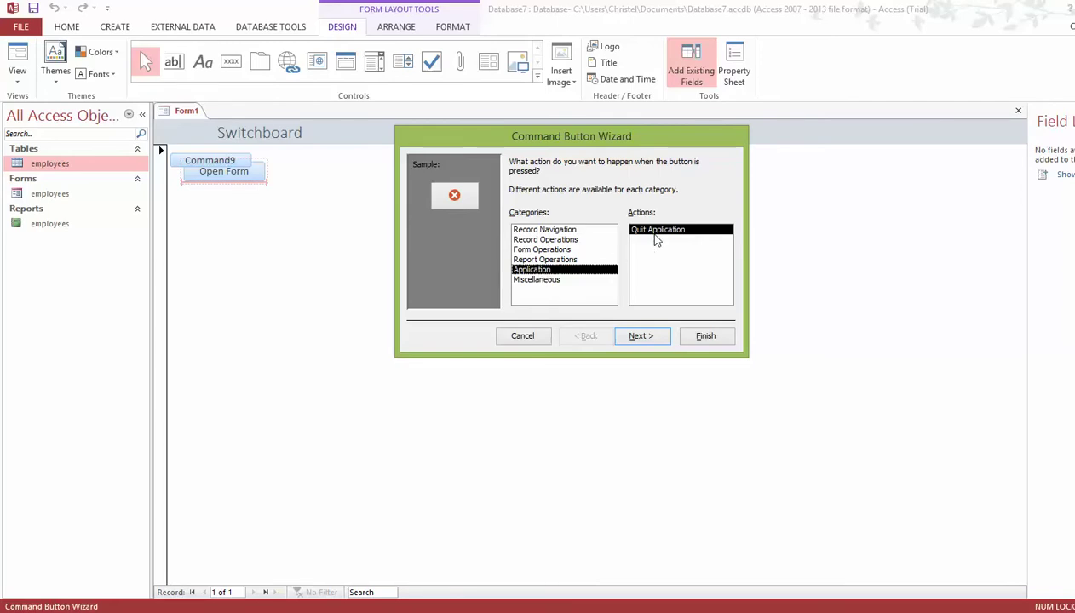
{"action": "left_click", "coordinate": [641, 337]}
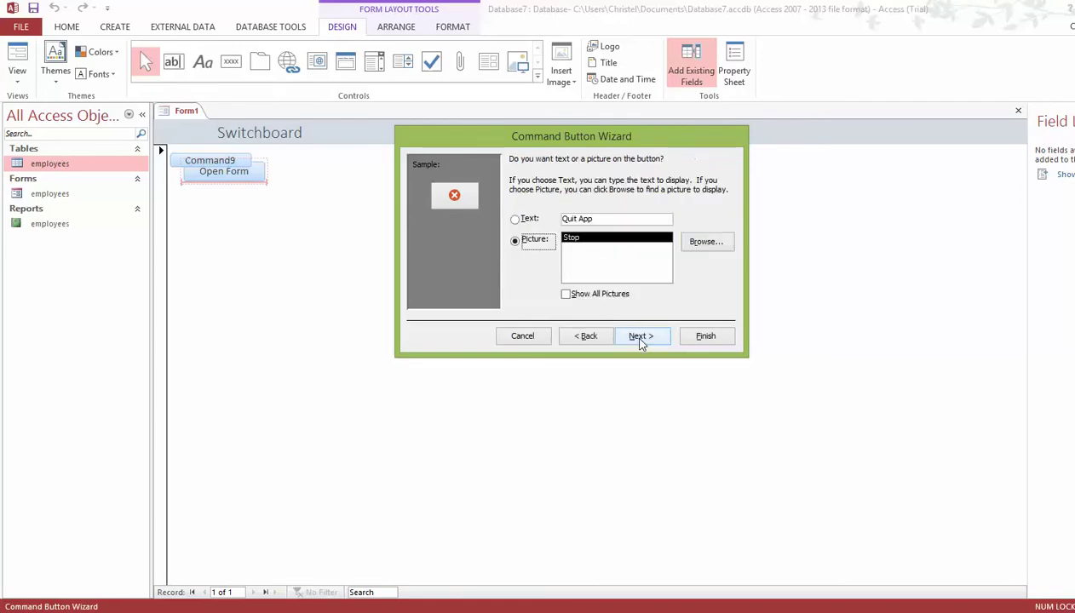
- Show the text Quit App on the button instead of a picture, name it Exit and finish the wizard
{"action": "left_click", "coordinate": [516, 220]}
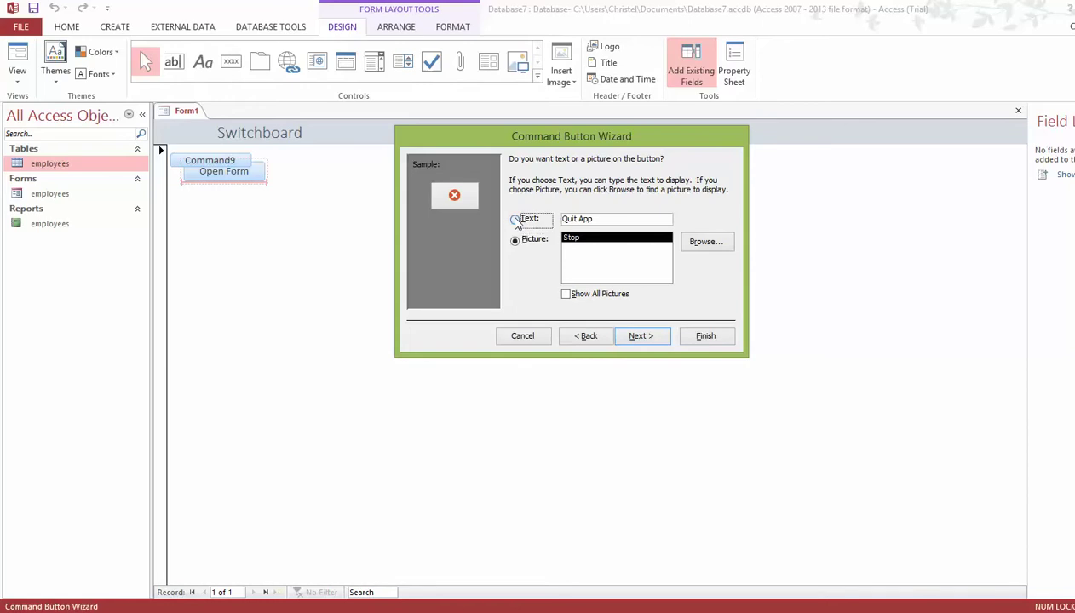
{"action": "left_click", "coordinate": [635, 337]}
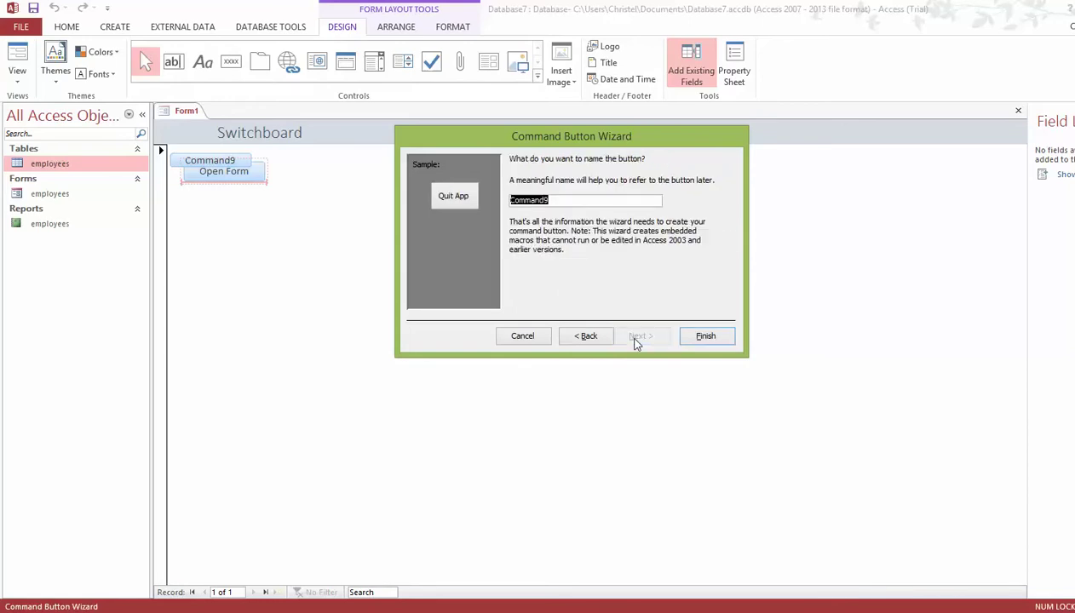
{"action": "type", "text": "Exit"}
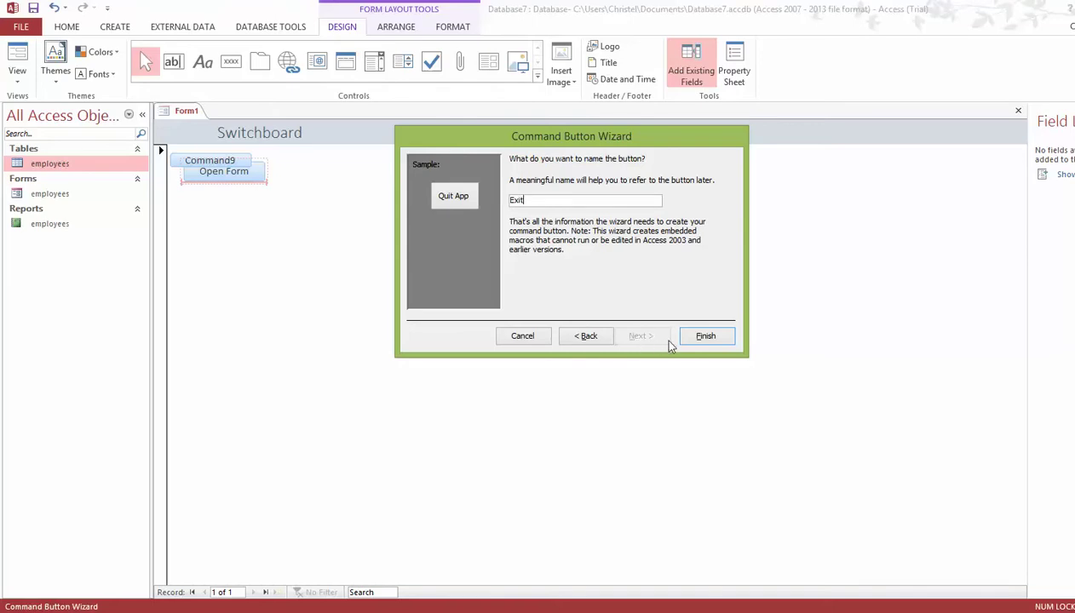
{"action": "left_click", "coordinate": [695, 338]}
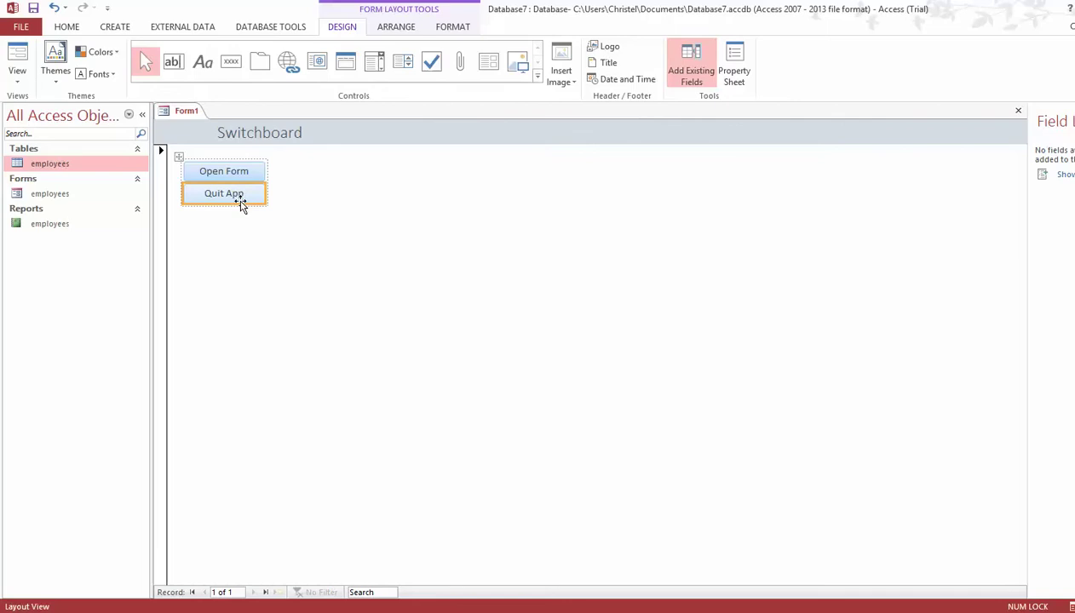
{"action": "left_click", "coordinate": [232, 240]}
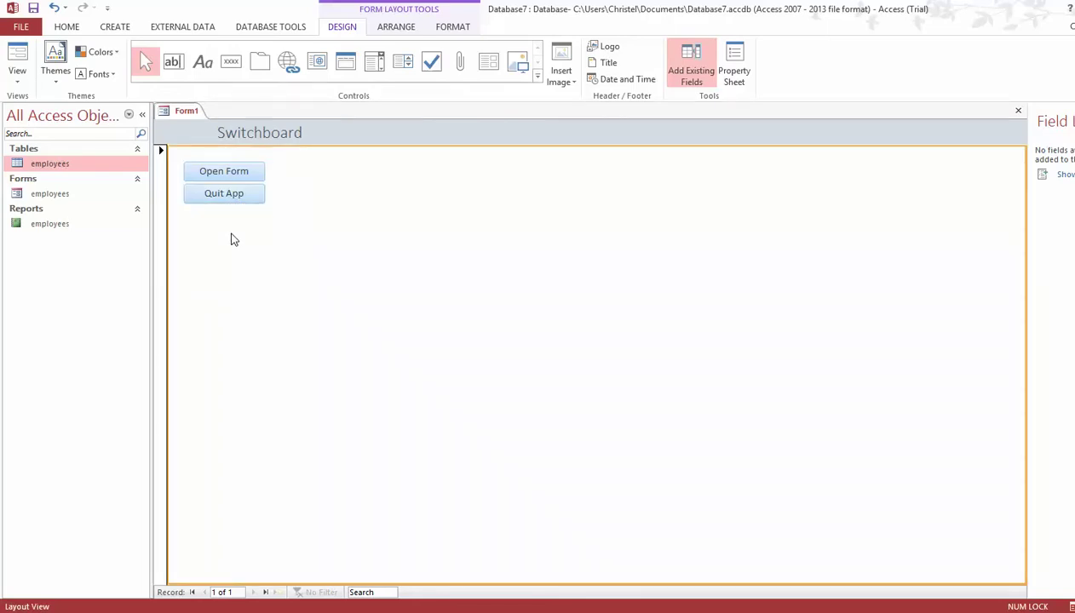
{"action": "left_click", "coordinate": [247, 195]}
{"action": "key", "text": "Delete"}
{"action": "key", "text": "ctrl+z"}
- Add a third command button below Quit App with the Open Report action from Report Operations, targeting the employees report
{"action": "left_click", "coordinate": [233, 61]}
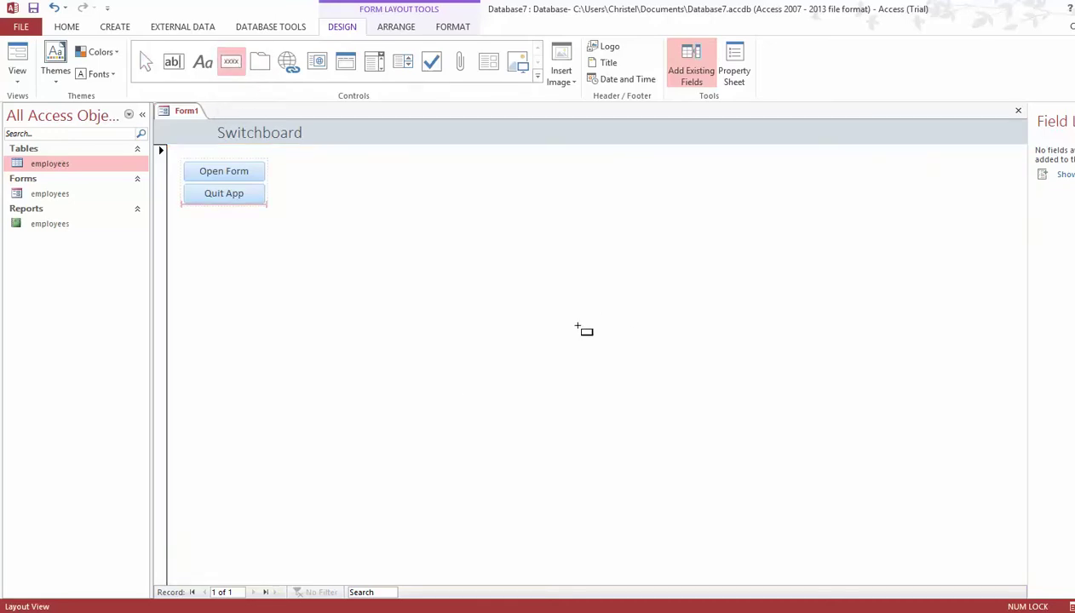
{"action": "left_click", "coordinate": [262, 245]}
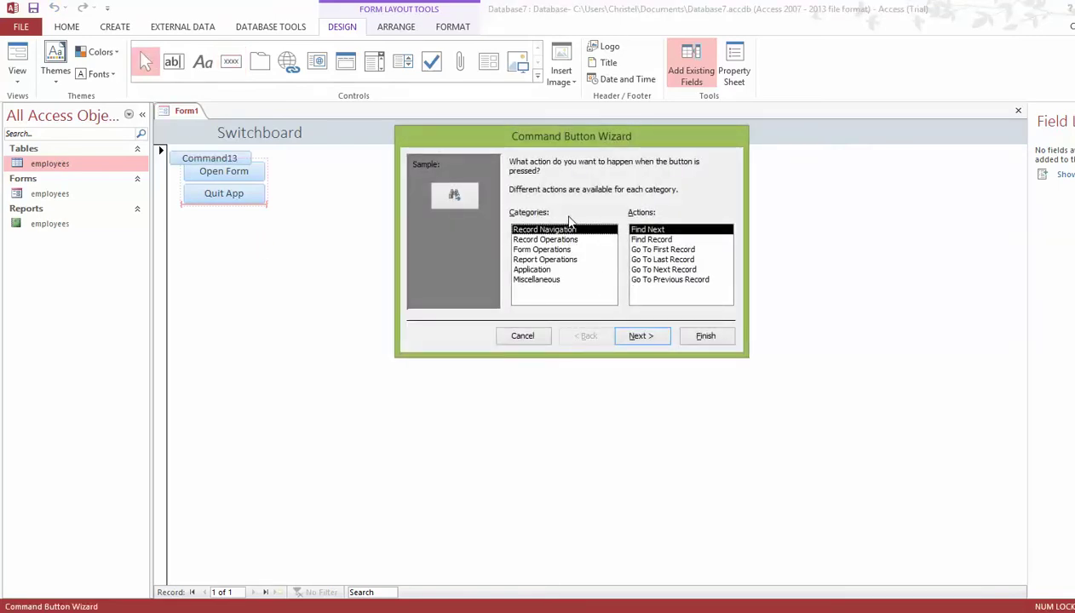
{"action": "left_click", "coordinate": [548, 259]}
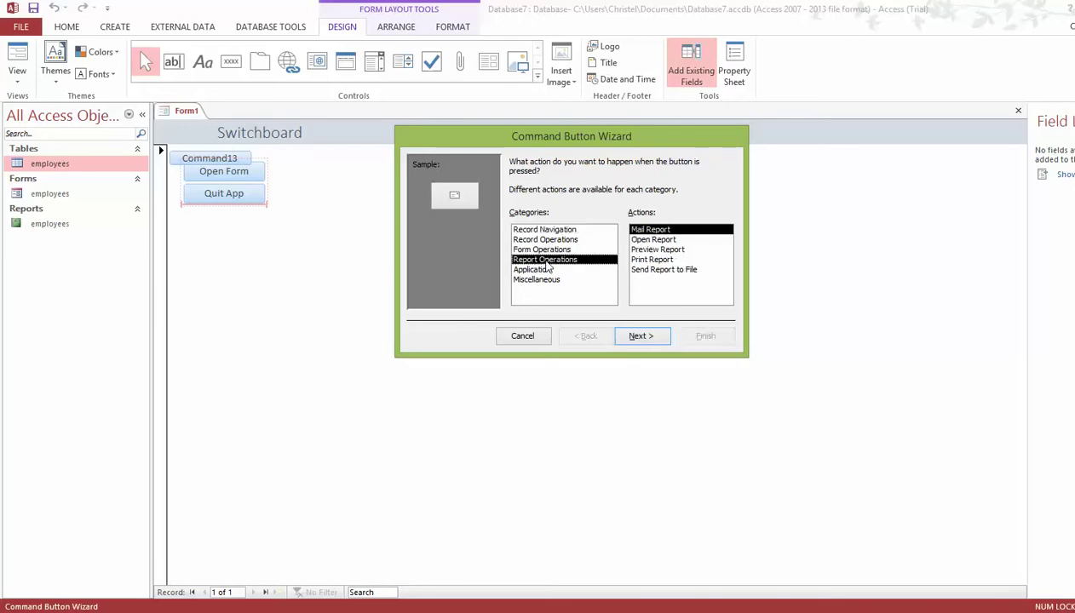
{"action": "left_click", "coordinate": [653, 239]}
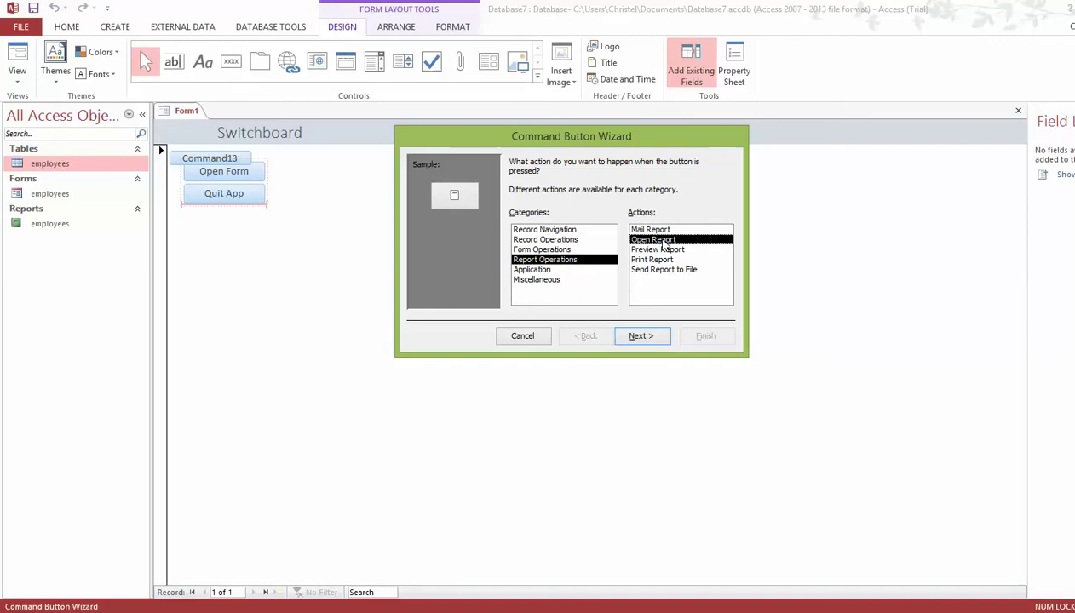
{"action": "left_click", "coordinate": [638, 336]}
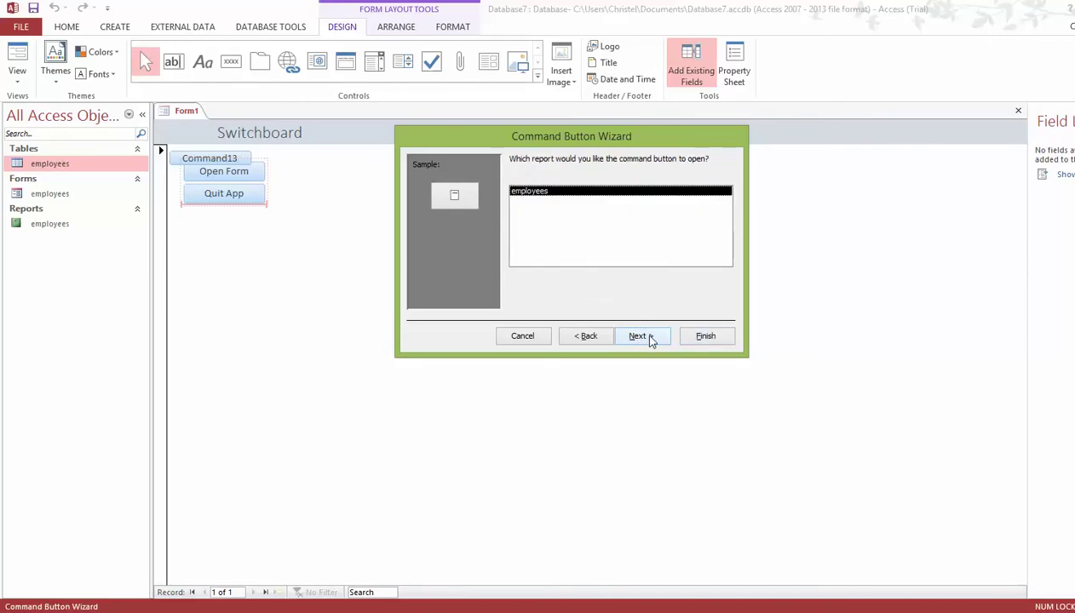
{"action": "left_click", "coordinate": [649, 337]}
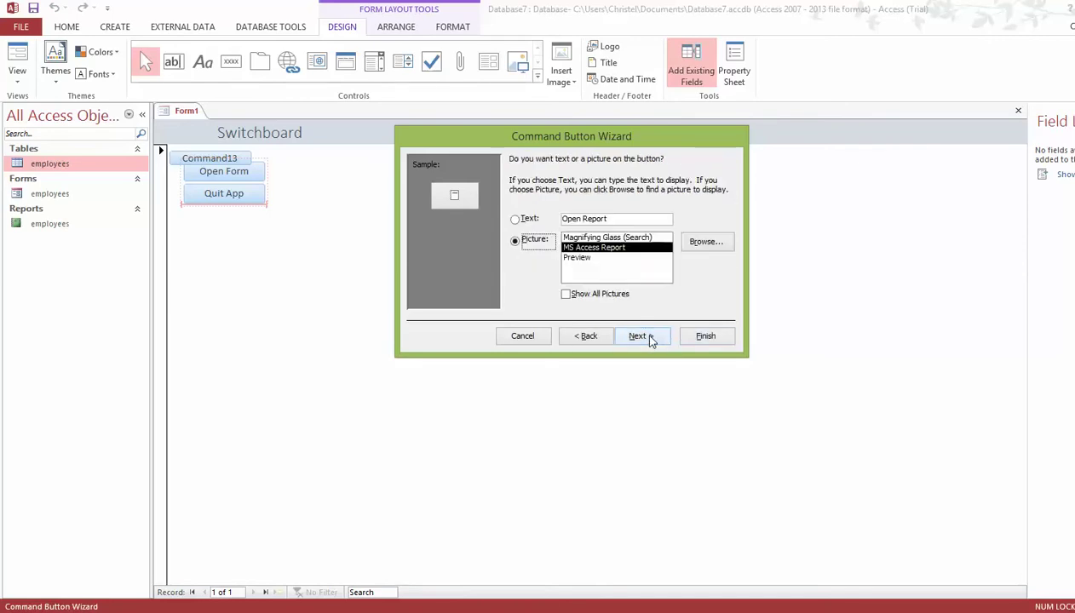
- Show the text Open Report on the button instead of a picture, name it Report and finish the wizard
{"action": "left_click", "coordinate": [515, 220]}
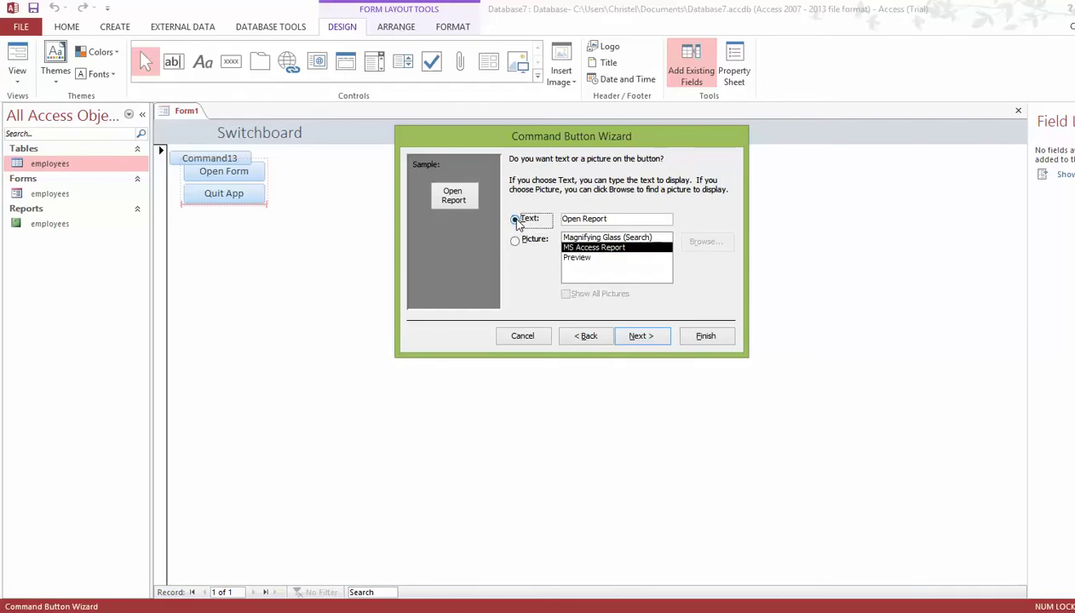
{"action": "left_click", "coordinate": [639, 337]}
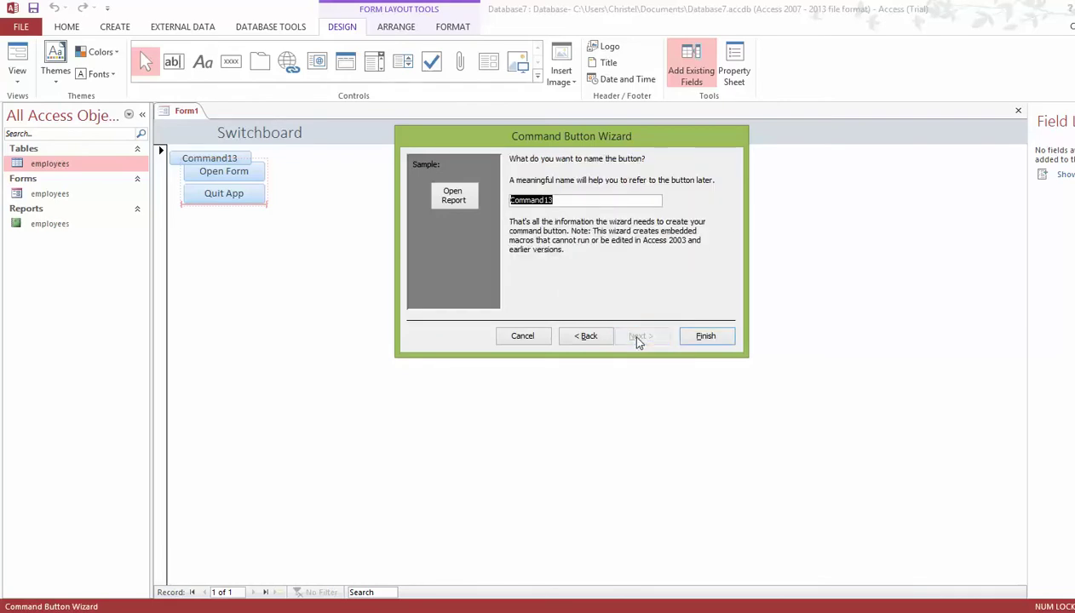
{"action": "type", "text": "Report"}
{"action": "left_click", "coordinate": [703, 338]}
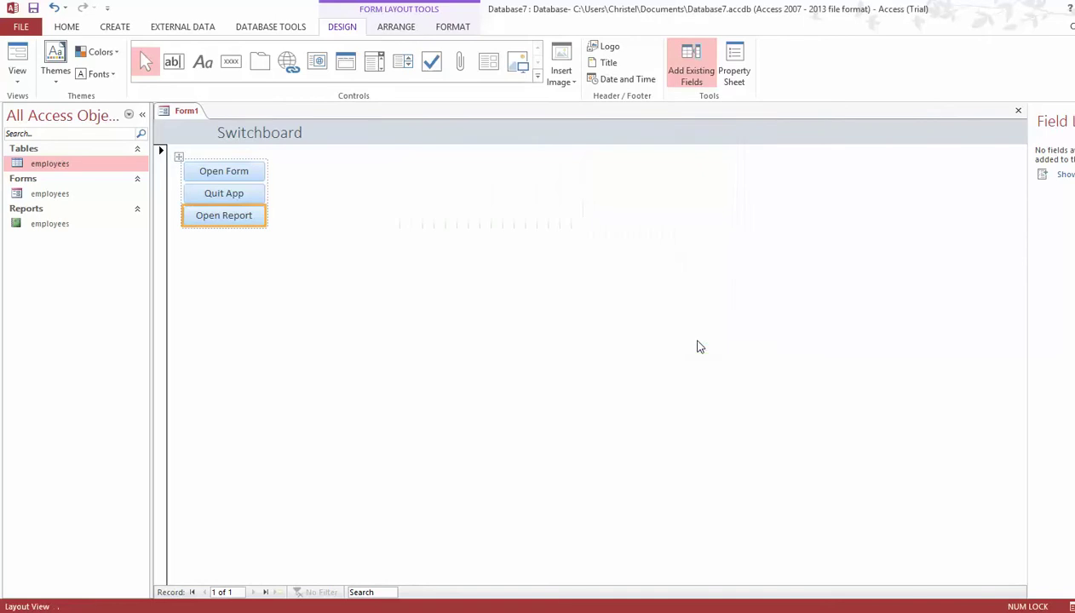
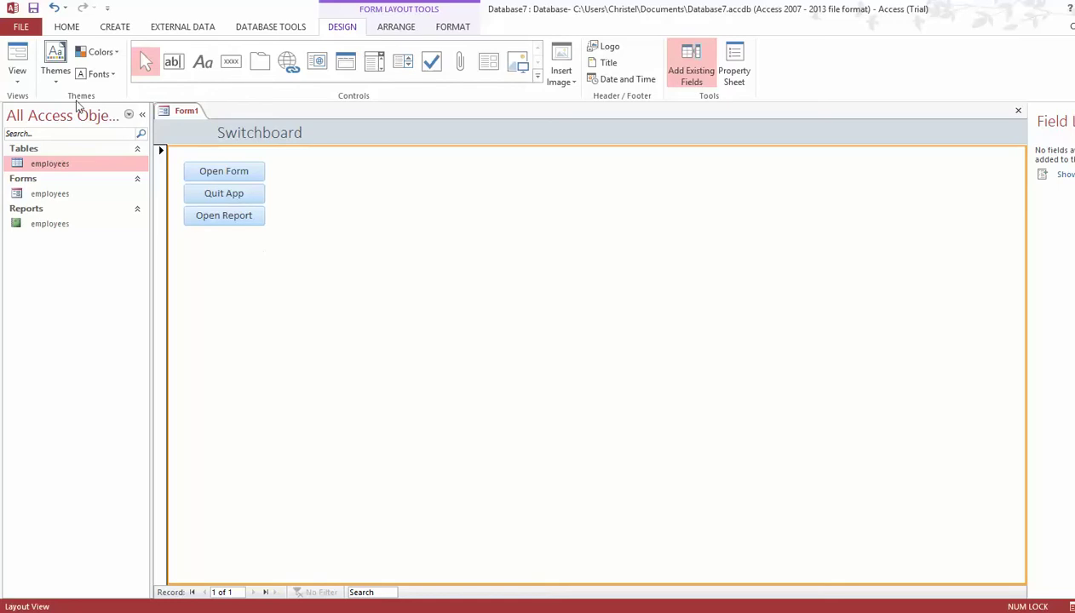
- Switch the Switchboard form from Layout View to Form View
{"action": "left_click", "coordinate": [19, 81]}
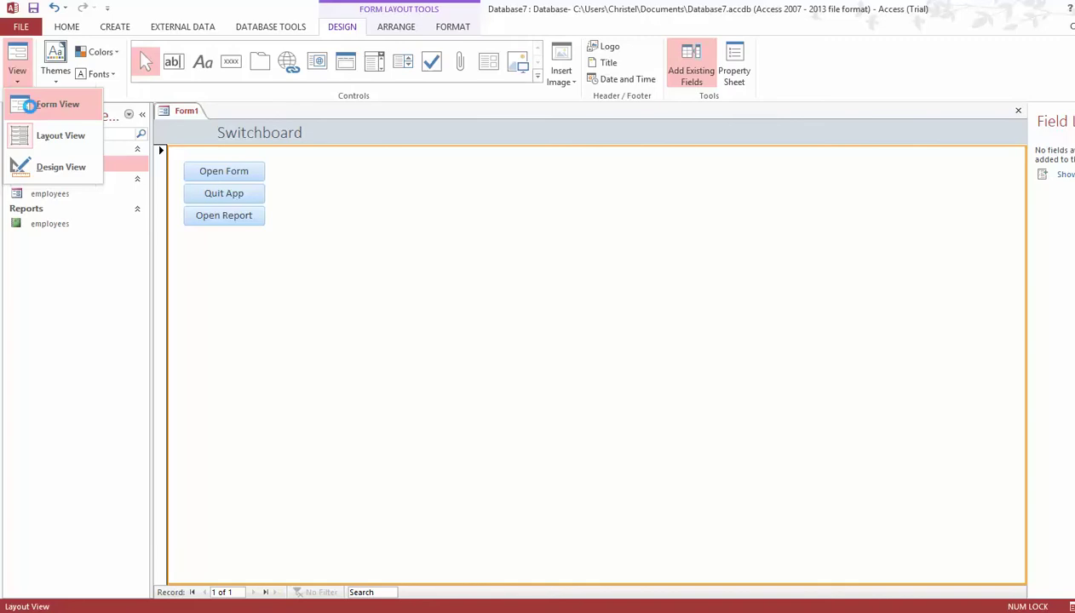
{"action": "left_click", "coordinate": [32, 105]}
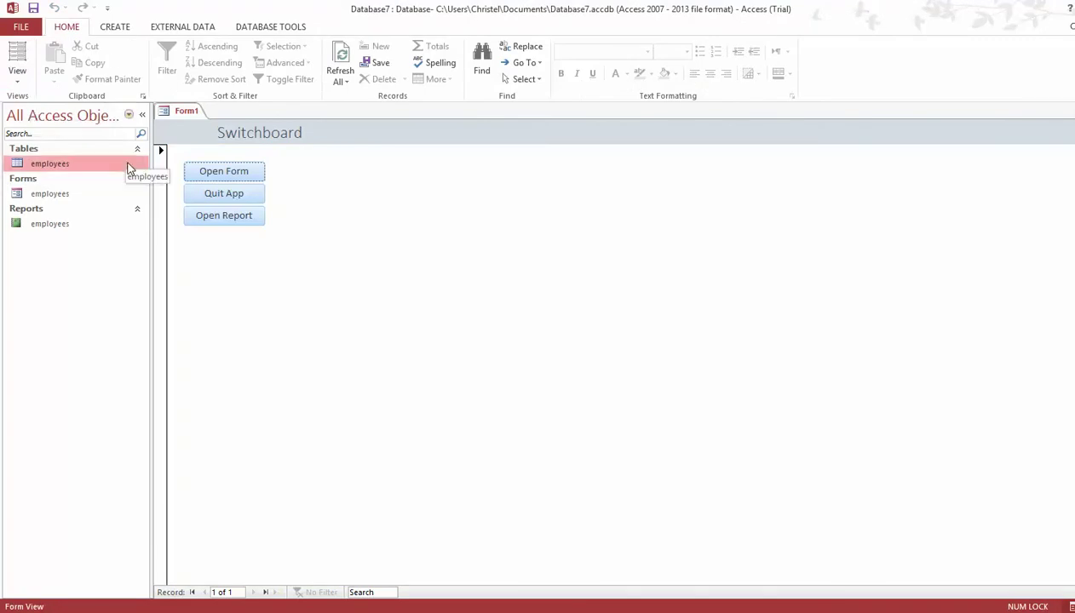
{"action": "left_click", "coordinate": [19, 81]}
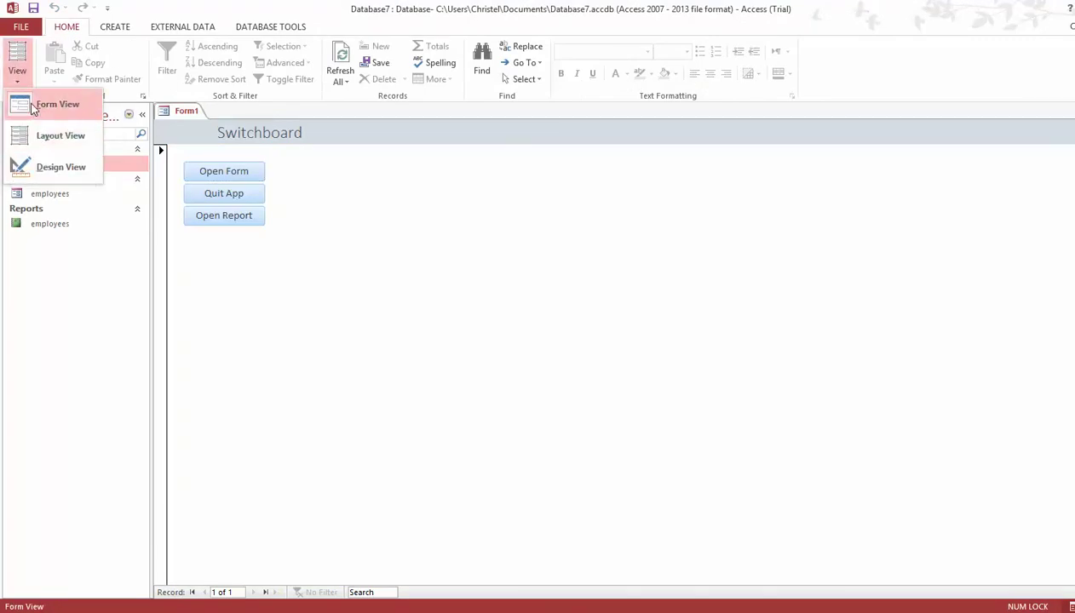
{"action": "left_click", "coordinate": [32, 105]}
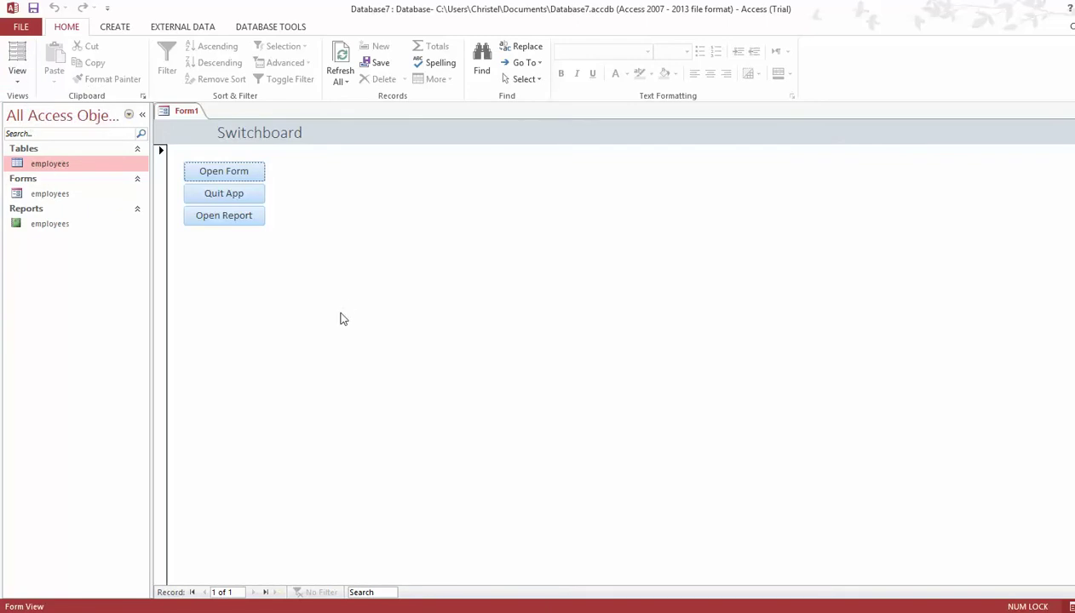
- Test the Open Form and Open Report buttons, closing the employees form and the employees report after viewing each
{"action": "left_click", "coordinate": [246, 176]}
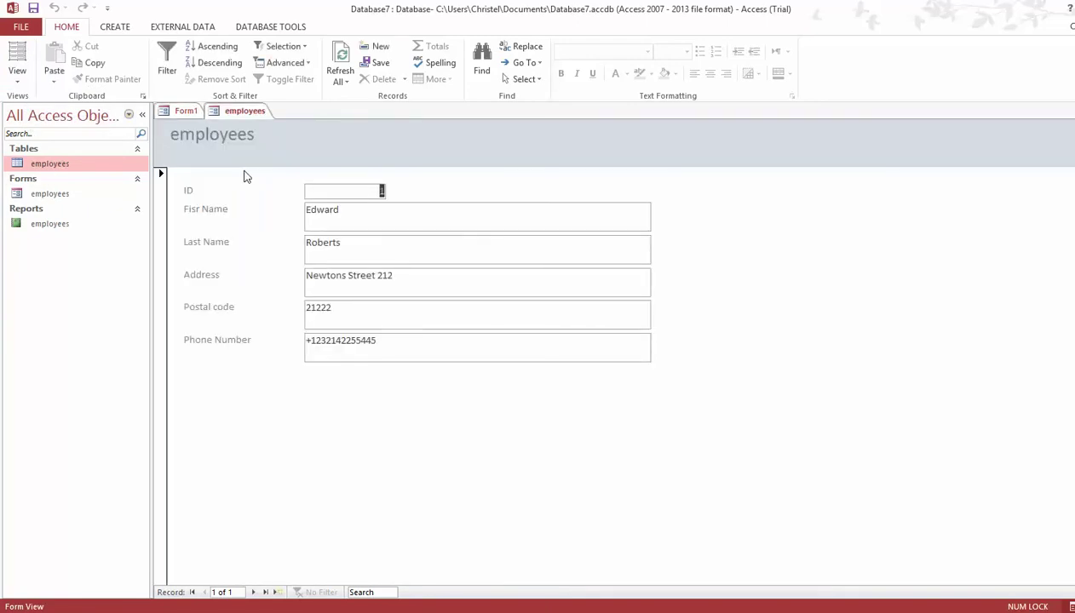
{"action": "right_click", "coordinate": [247, 113]}
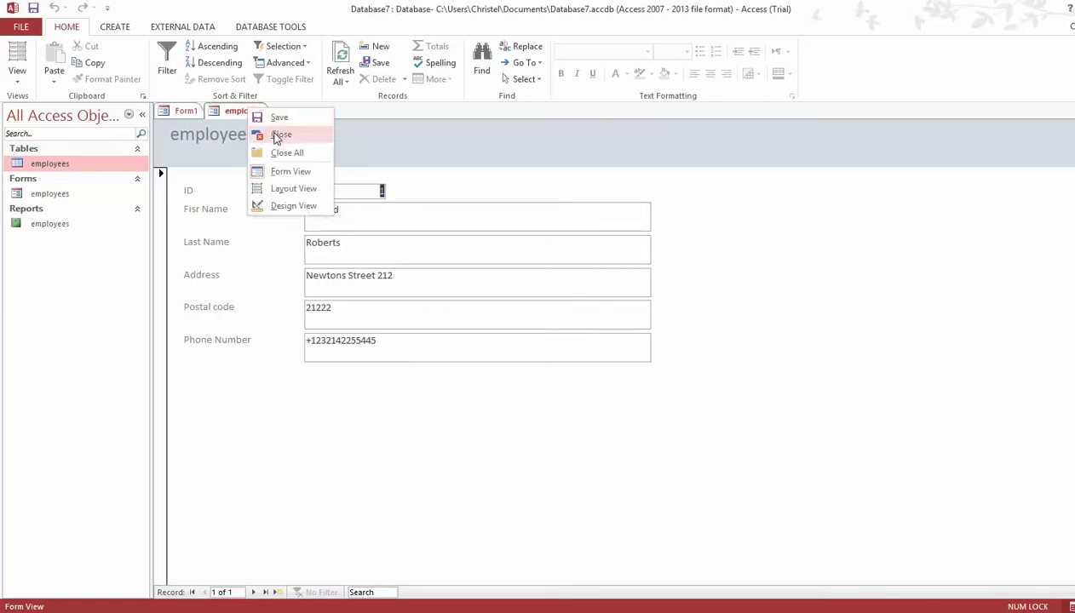
{"action": "left_click", "coordinate": [280, 135]}
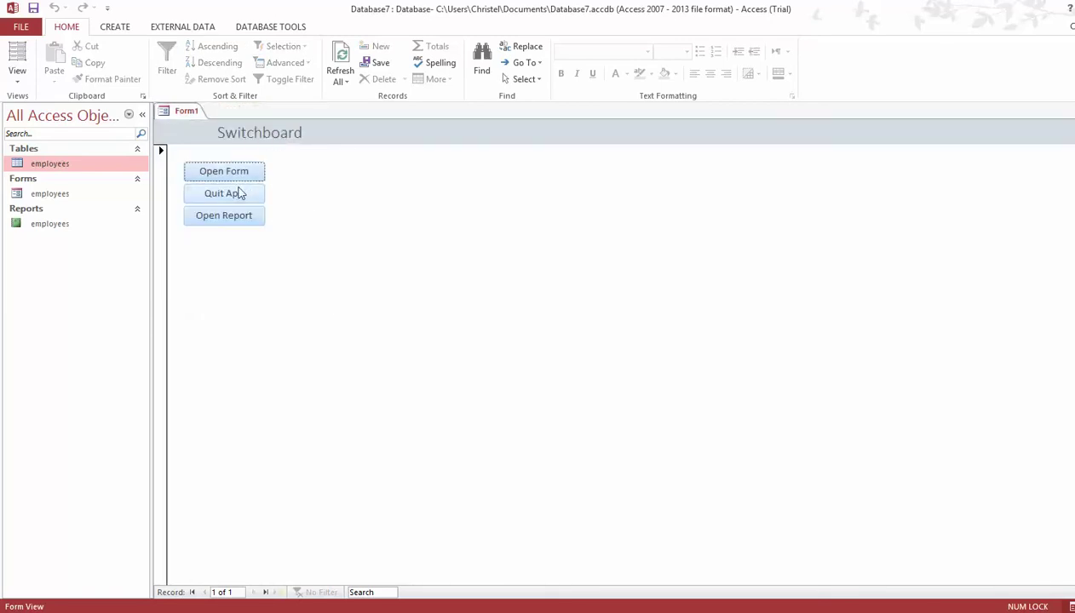
{"action": "left_click", "coordinate": [224, 218]}
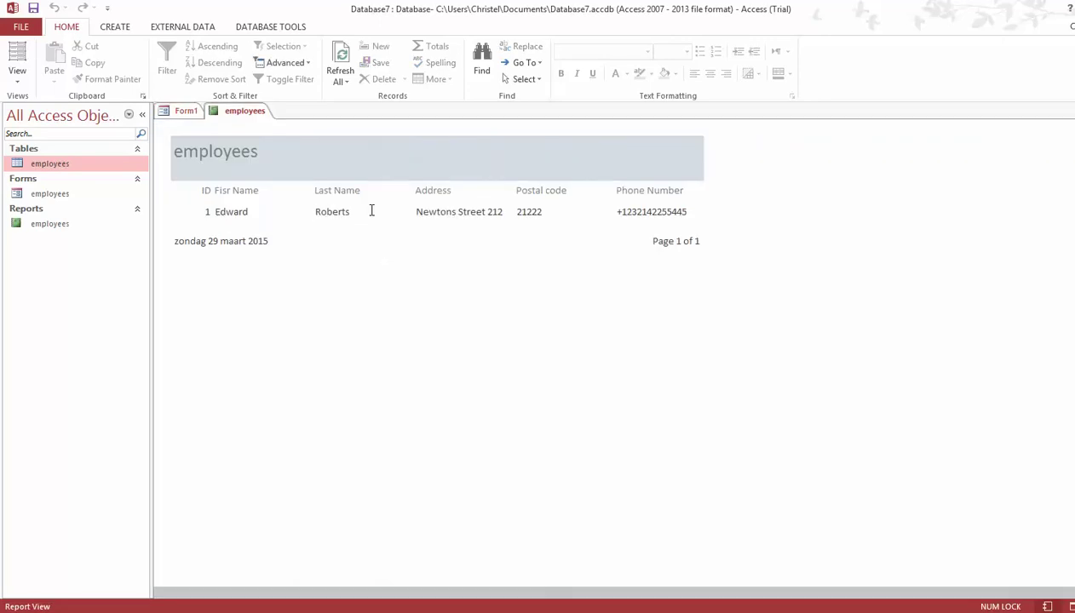
{"action": "right_click", "coordinate": [253, 116]}
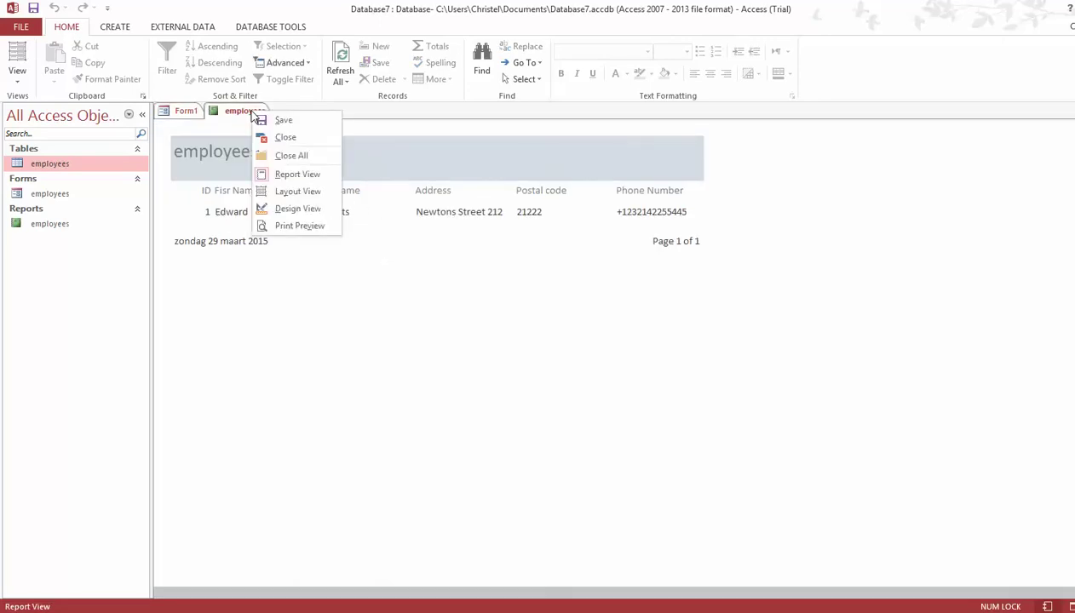
{"action": "left_click", "coordinate": [280, 134]}
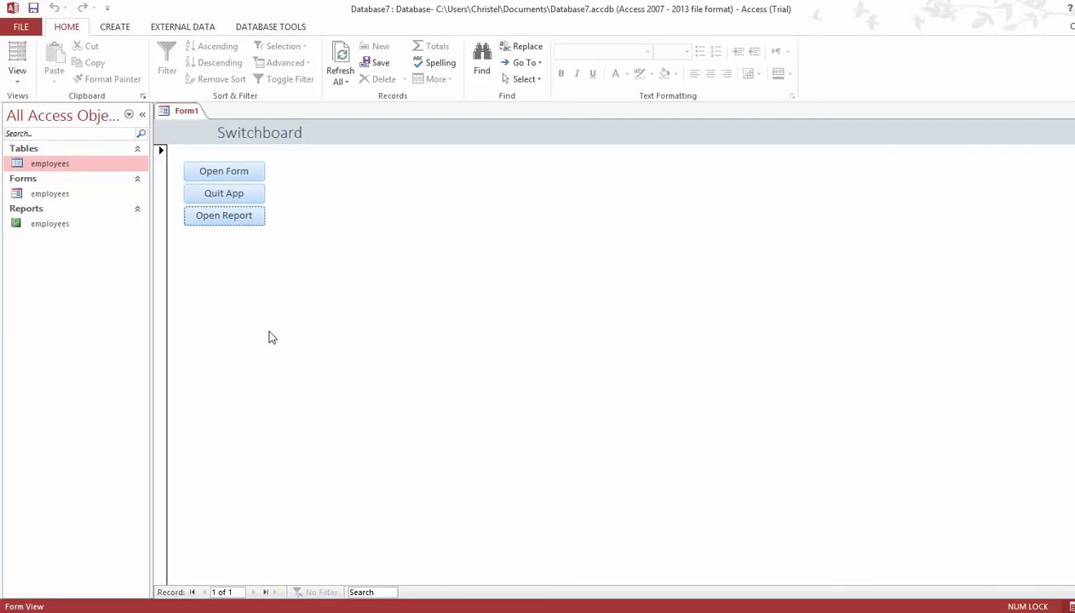
- Quit the application with the Quit App button, saving the form's design changes under the name Switchboard
{"action": "left_click", "coordinate": [240, 194]}
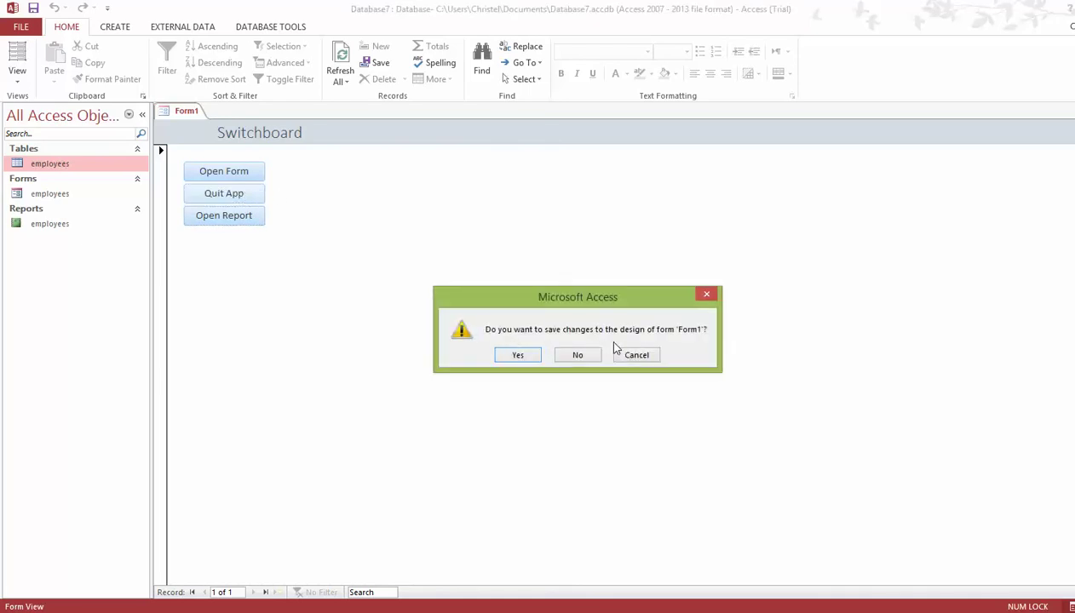
{"action": "left_click", "coordinate": [513, 356]}
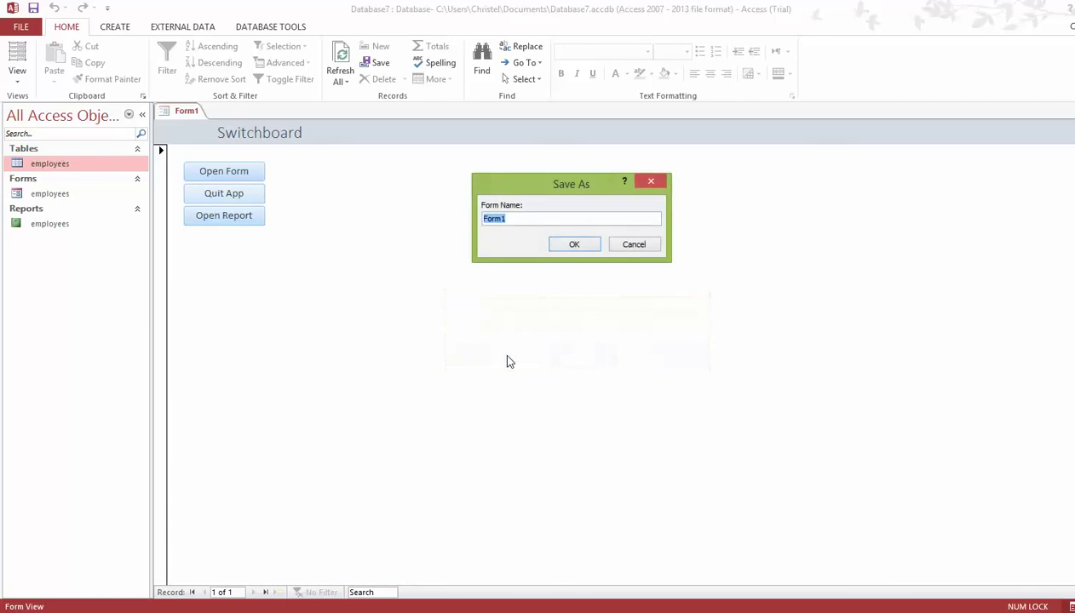
{"action": "type", "text": "Switchboard"}
{"action": "left_click", "coordinate": [565, 247]}
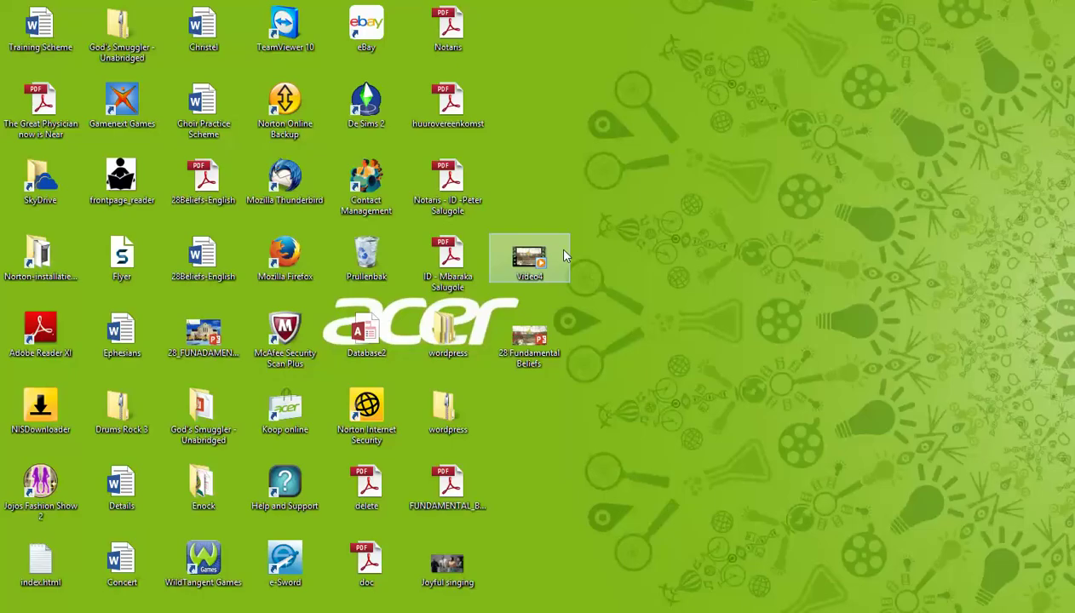